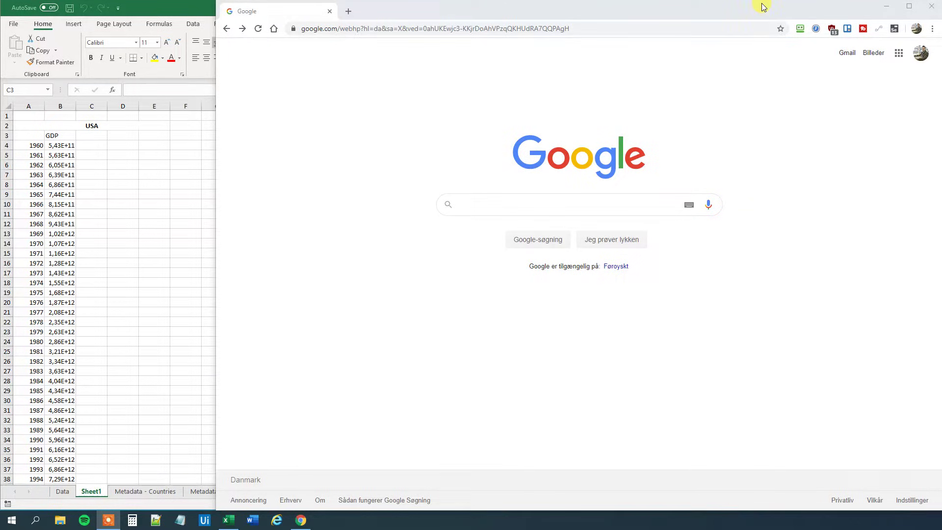
# - Search Google for 'hp filter download'
pyautogui.click(532, 207)
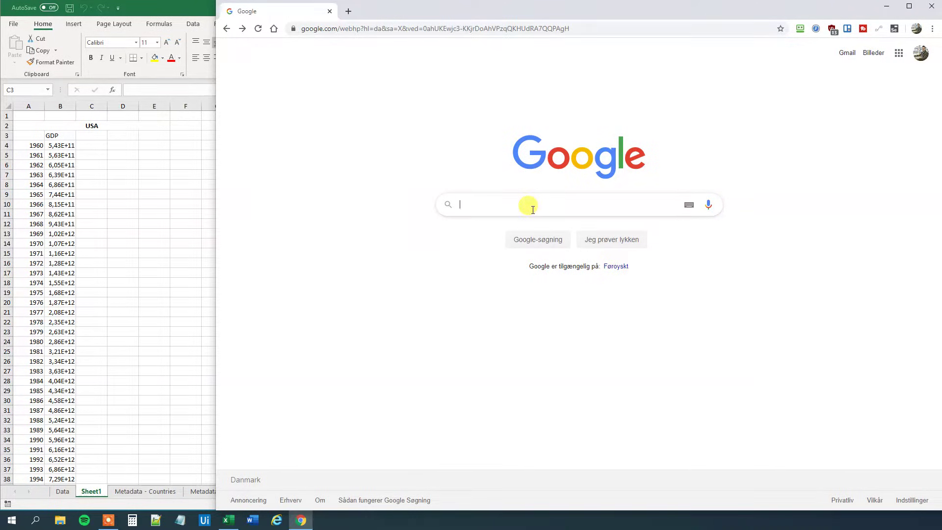
pyautogui.write('hp filter dow')
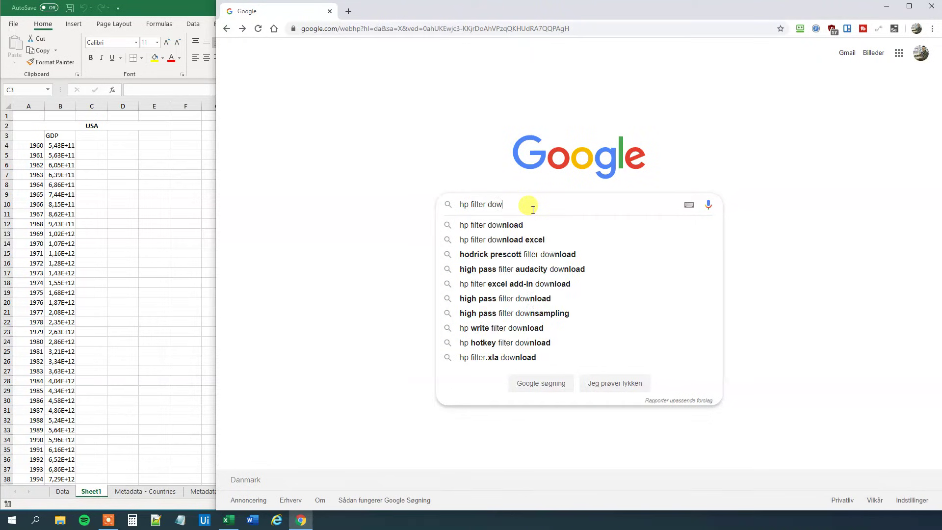
pyautogui.write('nload')
pyautogui.press('Return')
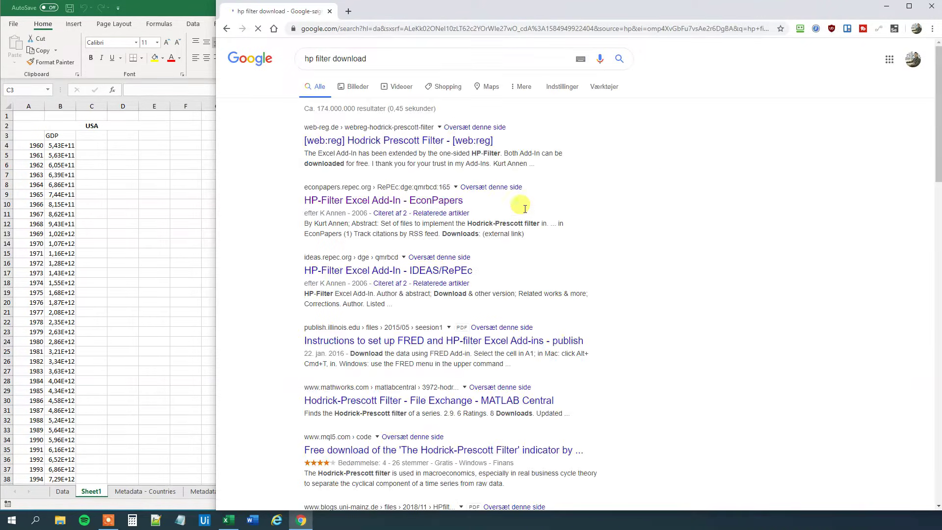
# - Open the EconPapers HP-Filter Excel Add-In page and download HPFilter.xla
pyautogui.click(355, 199)
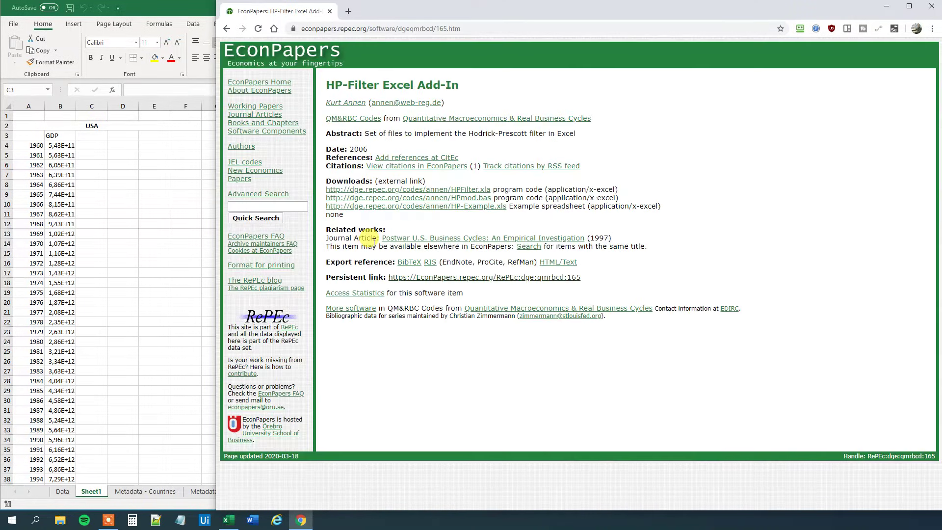
pyautogui.click(347, 191)
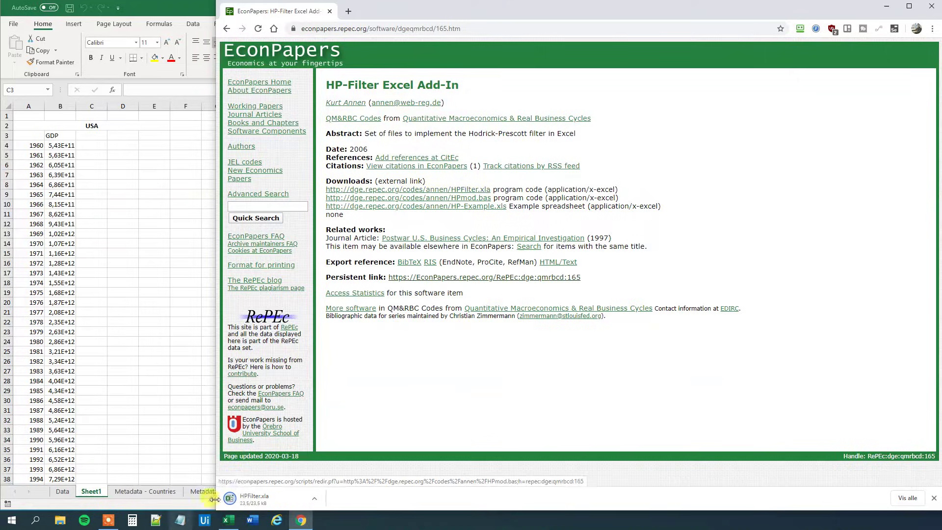
# - Return to the GDP workbook and open the Excel Add-ins manager from File > Options > Add-ins
pyautogui.hotkey('alt', 'Tab')
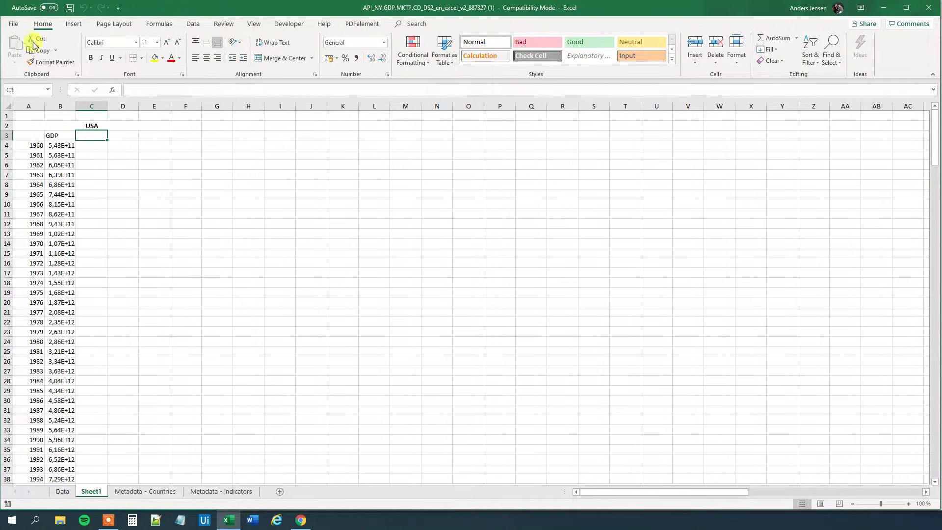
pyautogui.click(13, 25)
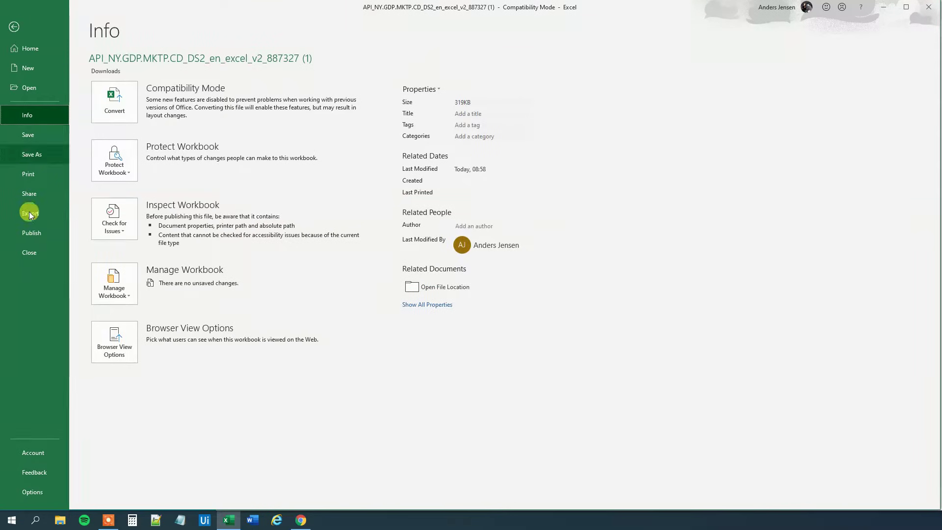
pyautogui.click(48, 490)
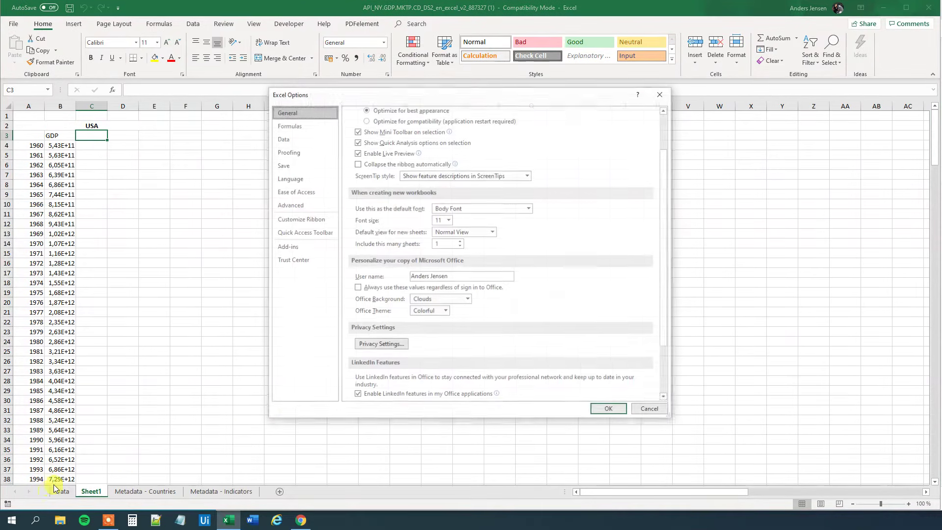
pyautogui.click(290, 250)
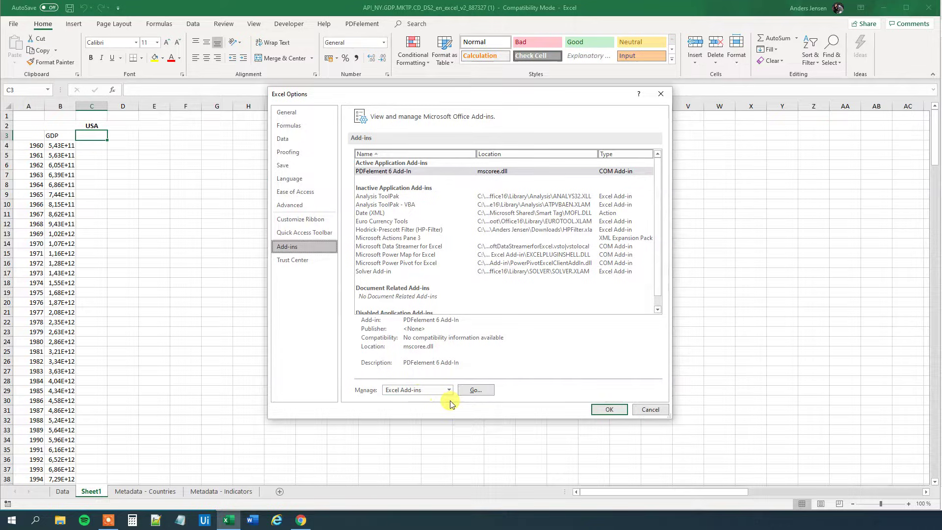
pyautogui.click(479, 389)
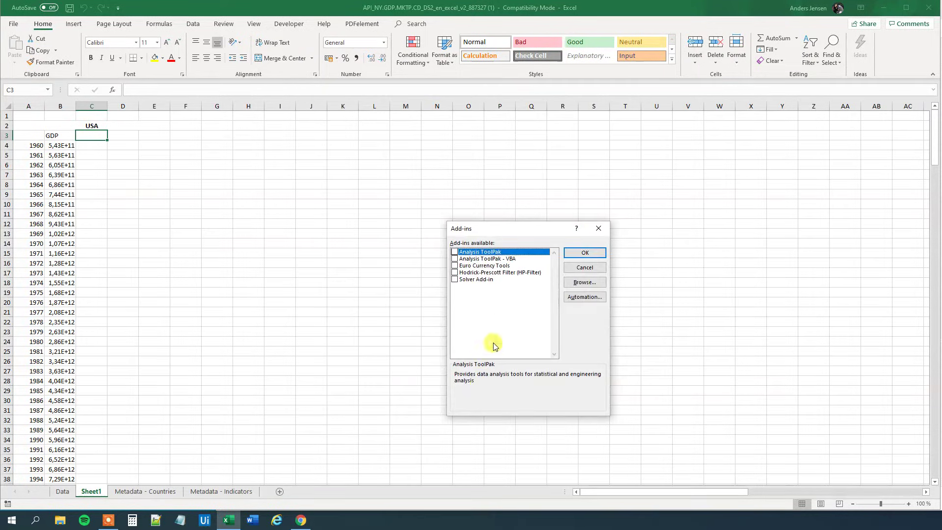
# - Load HPFilter from Downloads as an add-in, replacing the existing file, and confirm HP-Filter enabled
pyautogui.click(574, 285)
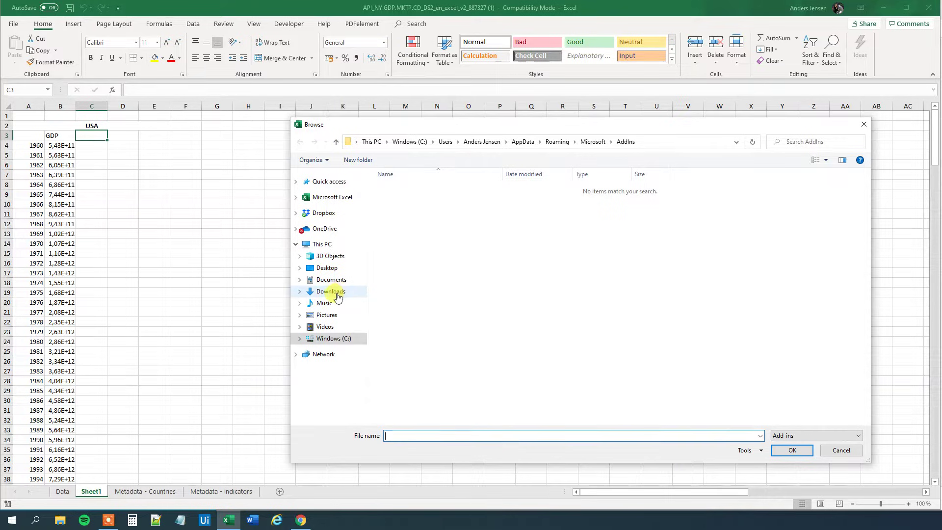
pyautogui.click(338, 296)
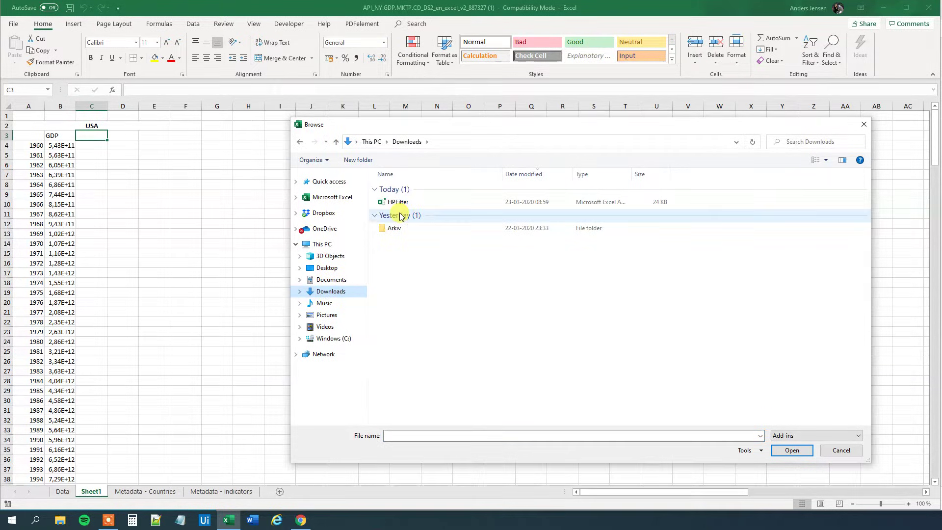
pyautogui.click(397, 202)
pyautogui.click(784, 449)
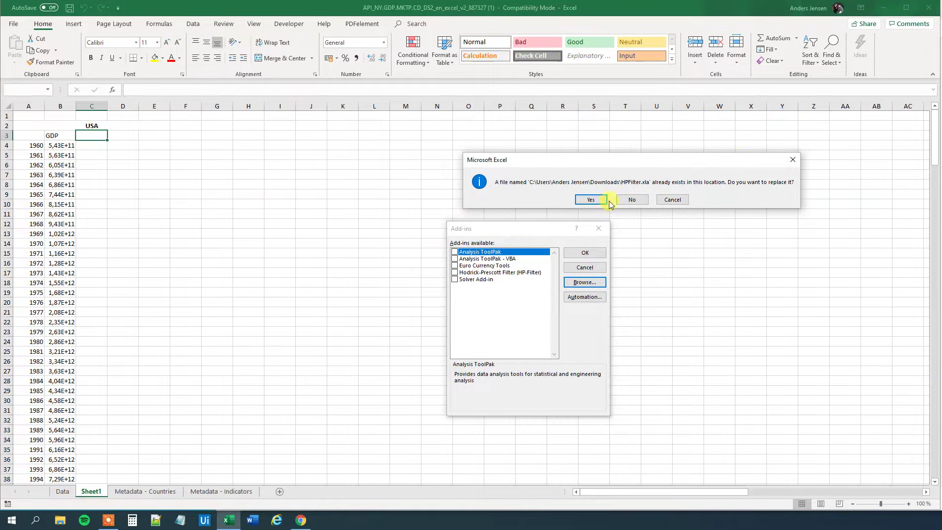
pyautogui.click(594, 200)
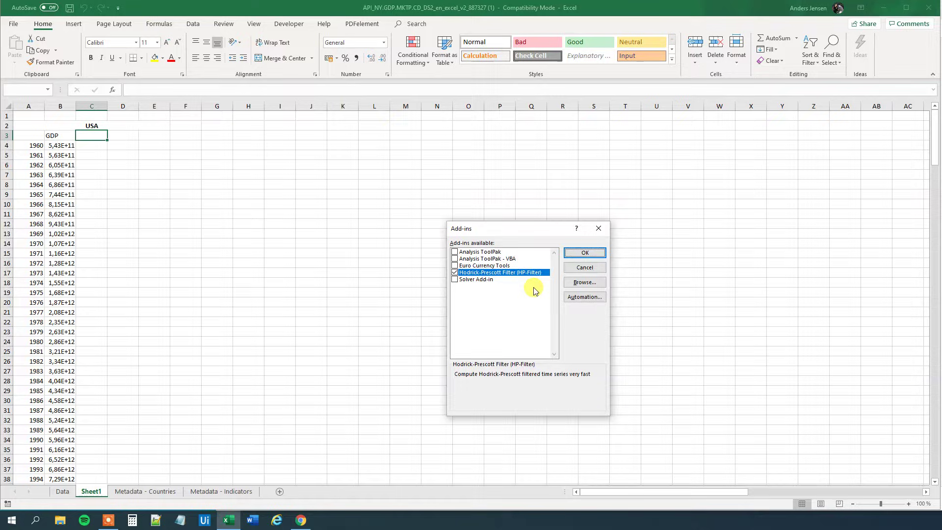
pyautogui.click(589, 254)
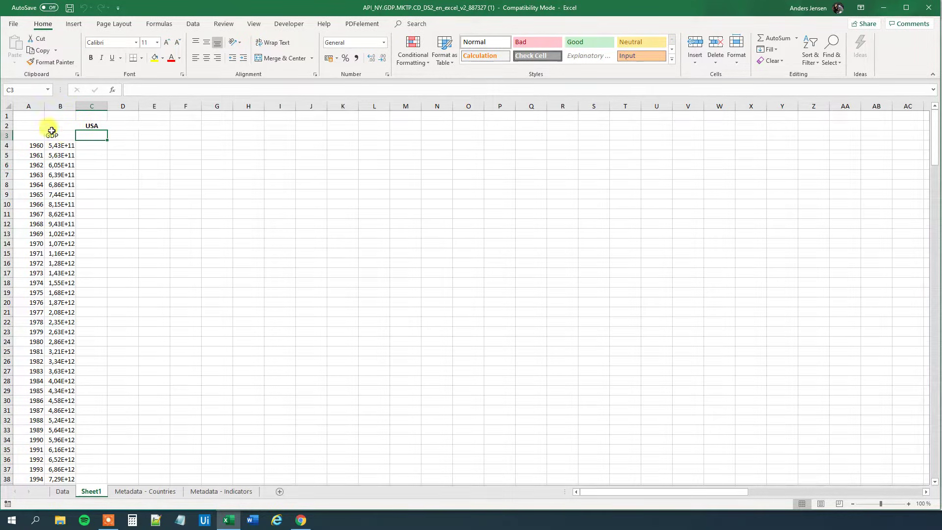
pyautogui.scroll(-11, 53, 171)
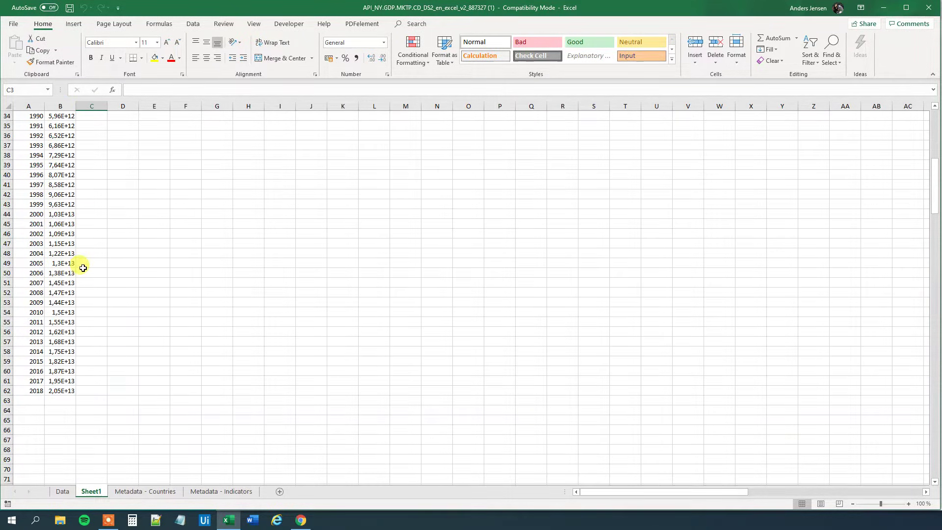
pyautogui.scroll(11, 81, 265)
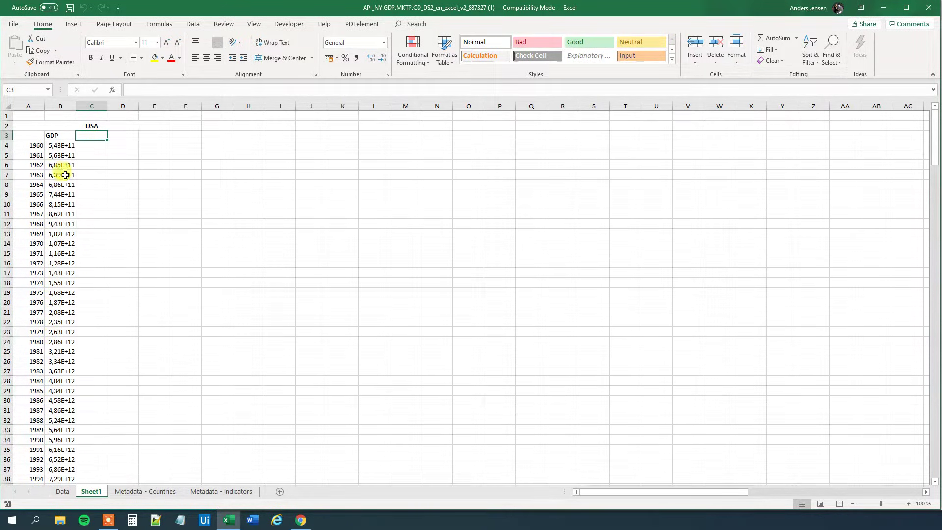
pyautogui.scroll(-5, 65, 177)
pyautogui.scroll(5, 65, 186)
# - Head column C 'log GDP' and enter =LOG(B4) in C4
pyautogui.write('I')
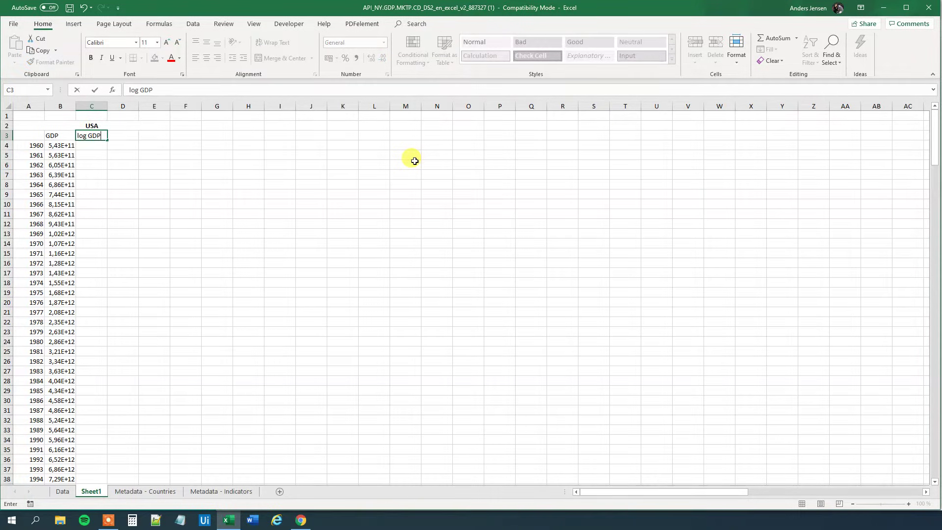
pyautogui.press('Return')
pyautogui.write('=')
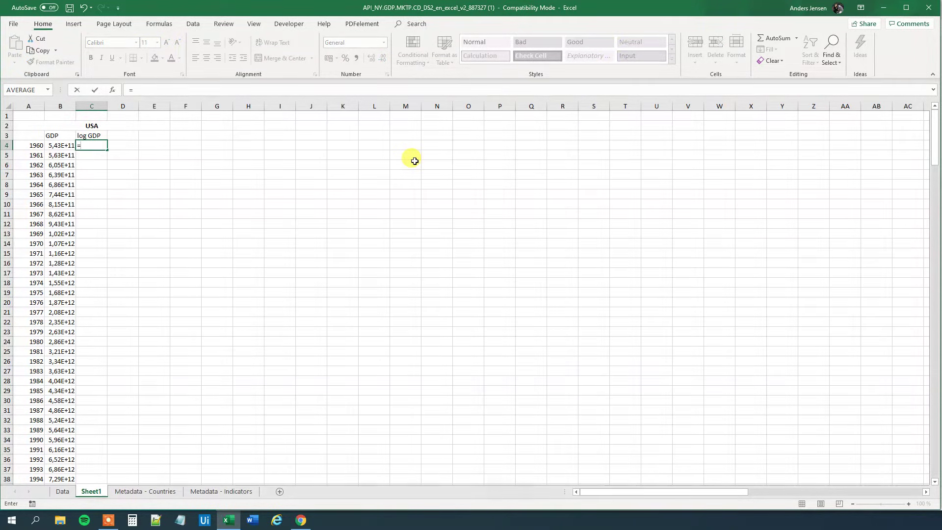
pyautogui.write('log')
pyautogui.press('Tab')
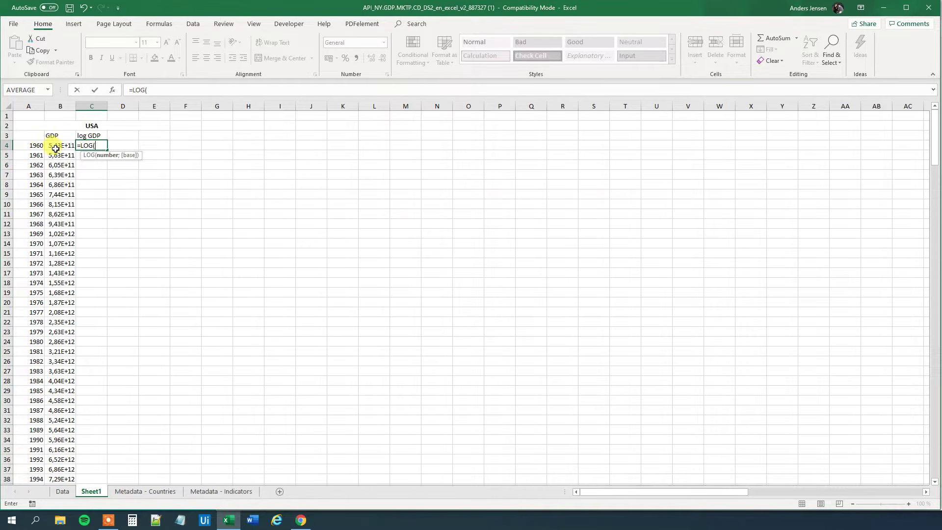
pyautogui.click(53, 146)
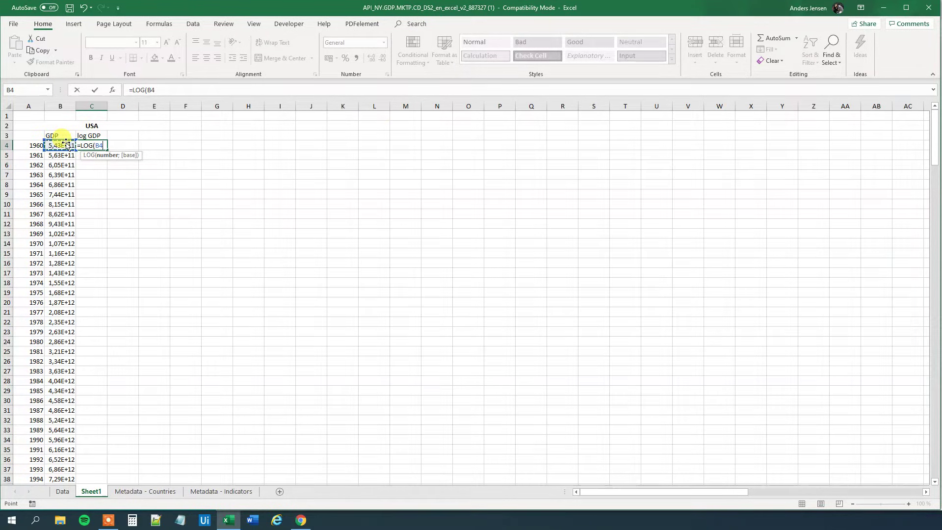
pyautogui.write(')')
pyautogui.press('Return')
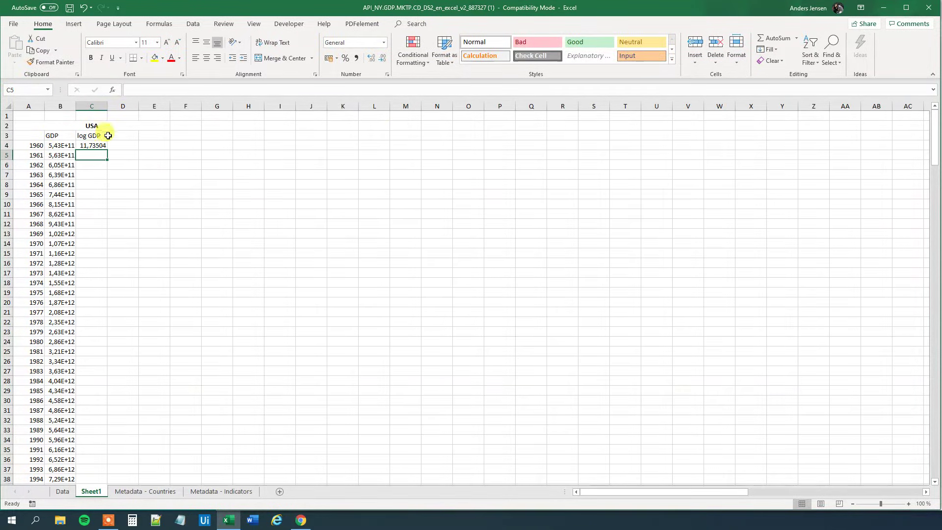
# - Fill the log GDP formula down from C4 to C62
pyautogui.click(101, 146)
pyautogui.moveTo(107, 150); pyautogui.dragTo(92, 479)
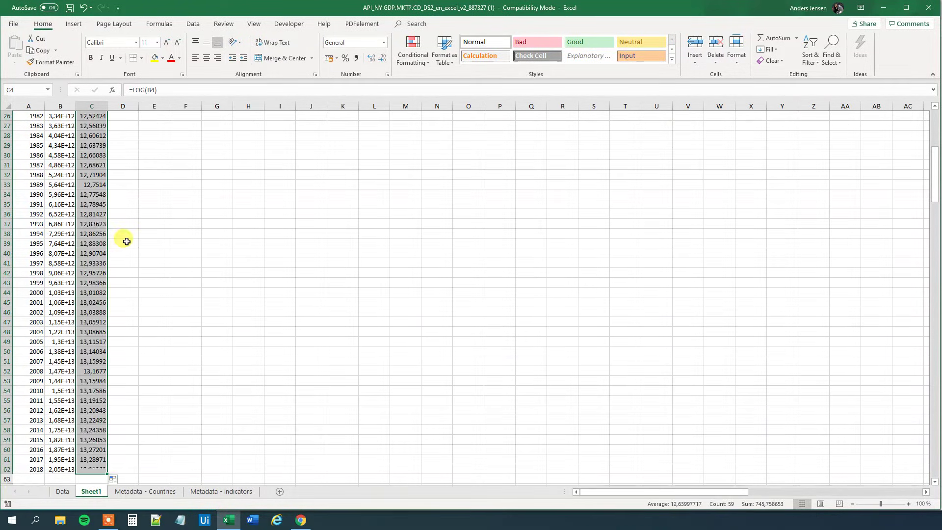
pyautogui.scroll(8, 127, 242)
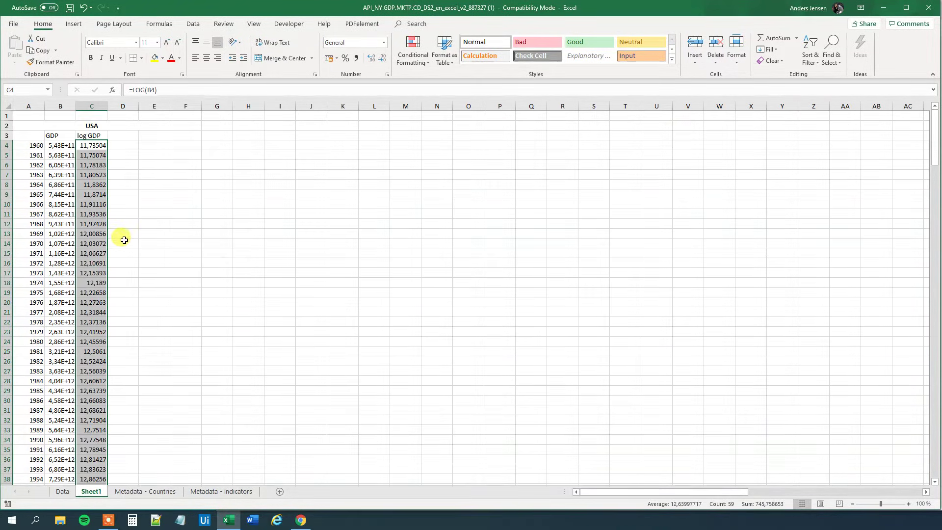
# - Add the 'HP Trend' header in D3
pyautogui.click(127, 133)
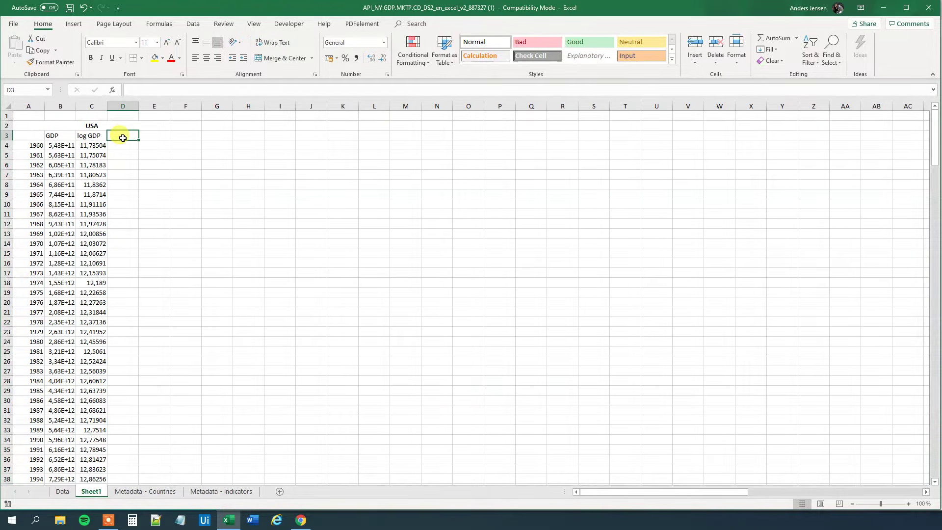
pyautogui.write('HP Trend')
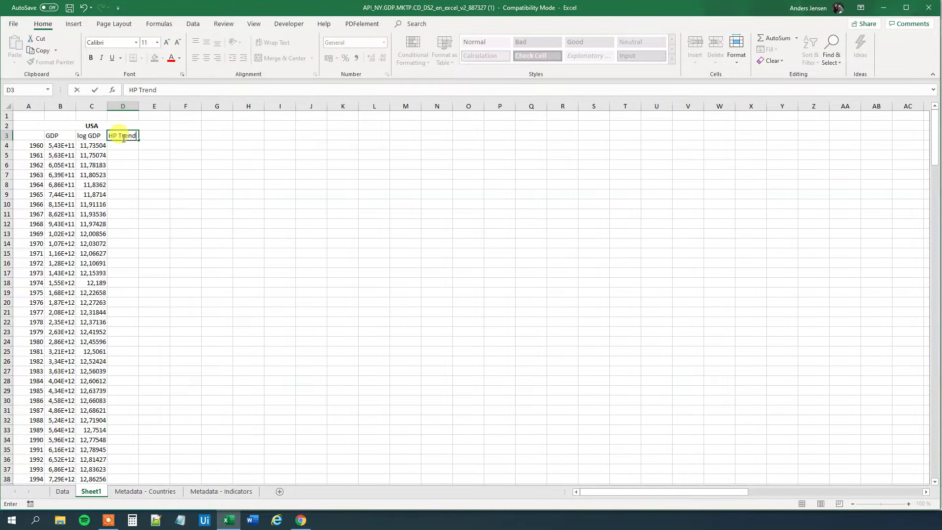
pyautogui.press('Return')
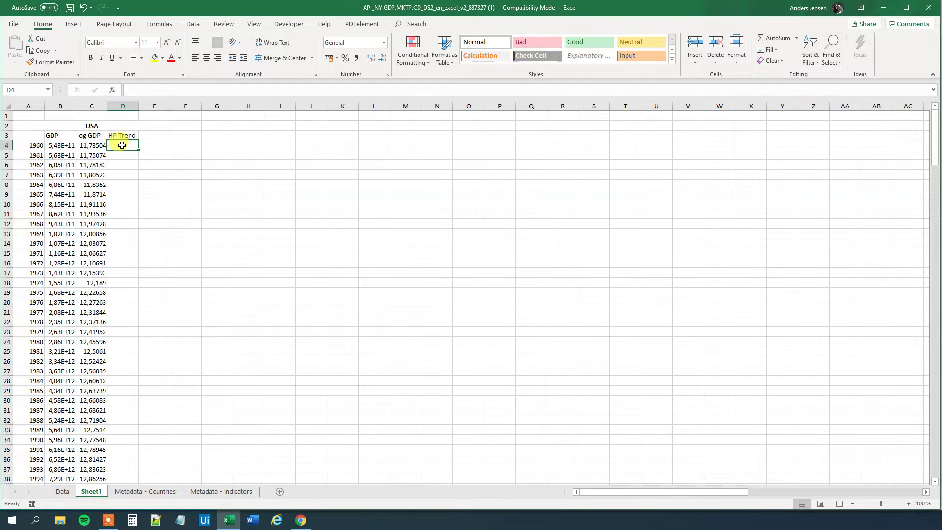
# - Enter the array formula =HP(C4:C62;1600) across D4:D62
pyautogui.moveTo(124, 143); pyautogui.dragTo(122, 469)
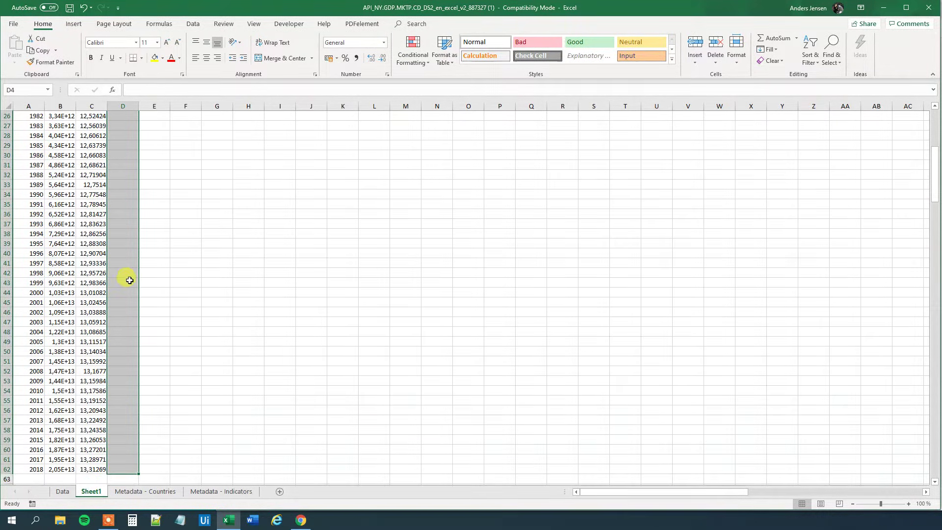
pyautogui.scroll(8, 128, 278)
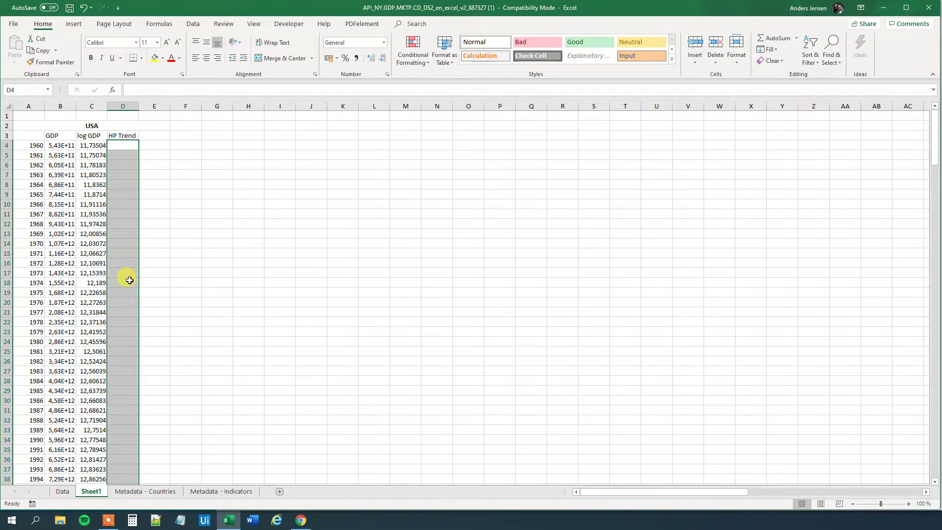
pyautogui.write('=H')
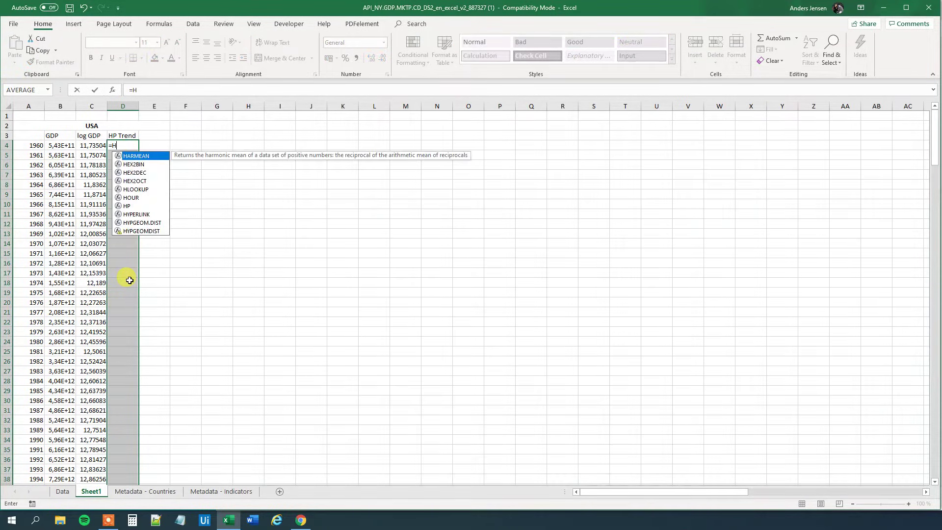
pyautogui.write('P')
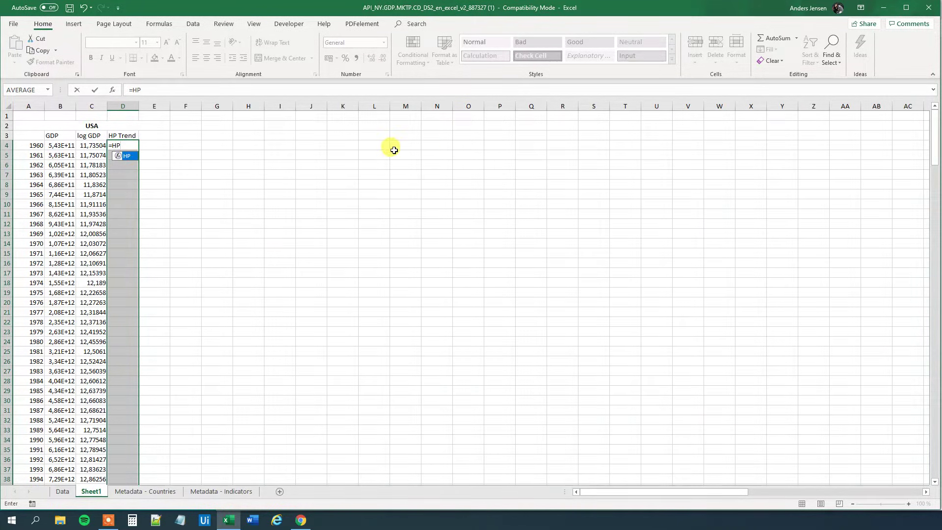
pyautogui.write('(')
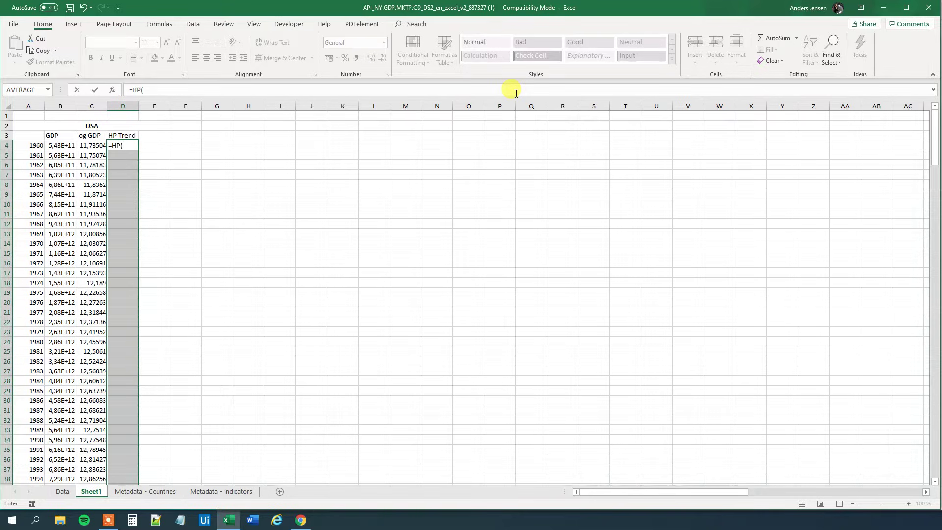
pyautogui.moveTo(93, 145); pyautogui.dragTo(90, 473)
pyautogui.scroll(8, 119, 294)
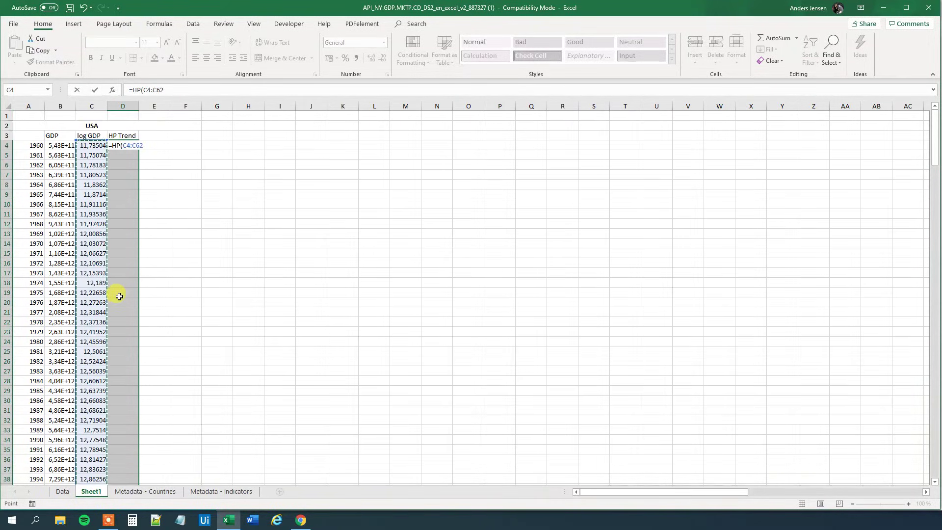
pyautogui.write(';1600')
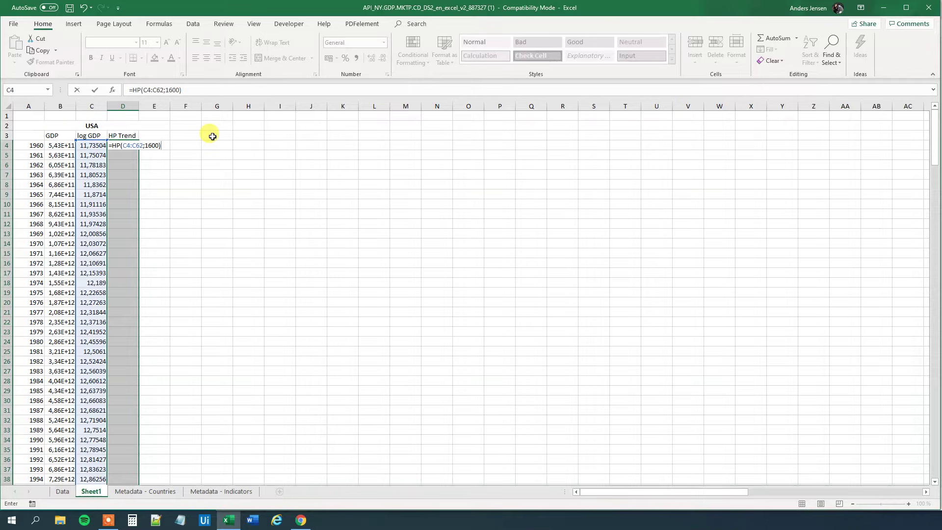
pyautogui.hotkey('ctrl', 'shift', 'Return')
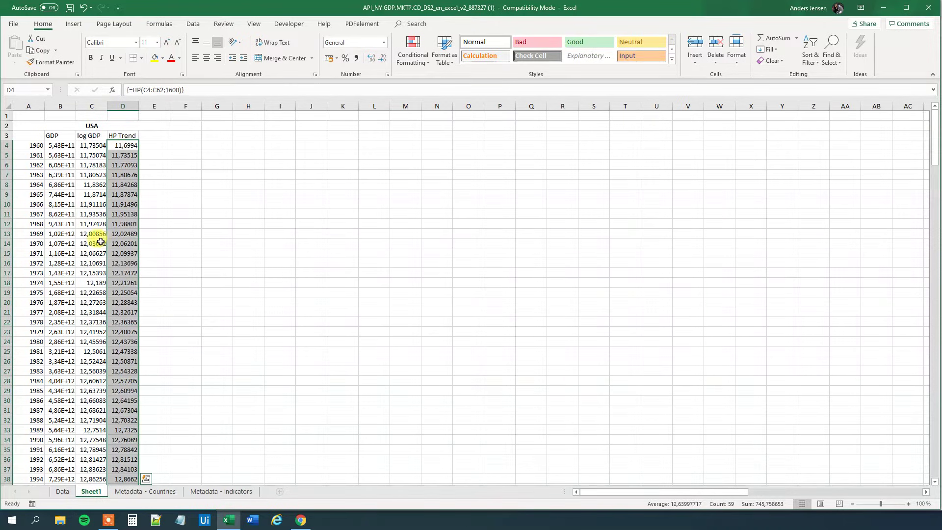
# - Select the year, log GDP and HP Trend columns from row 3 down to row 62
pyautogui.click(30, 136)
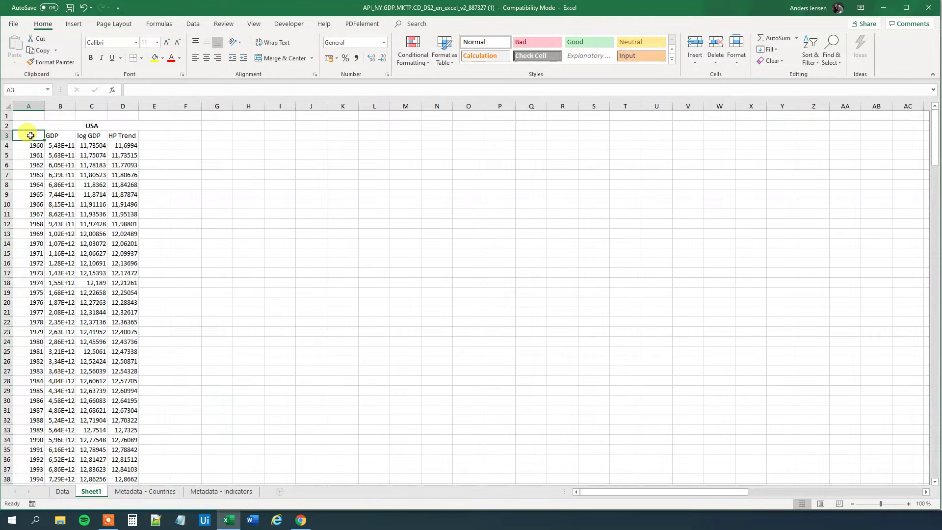
pyautogui.hotkey('shift', 'Down')
pyautogui.hotkey('ctrl', 'shift', 'Down')
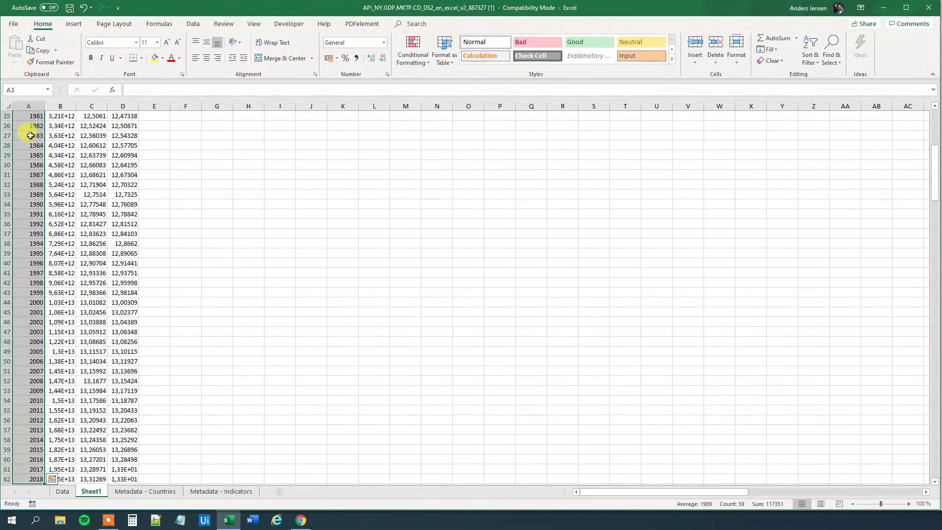
pyautogui.scroll(8, 81, 150)
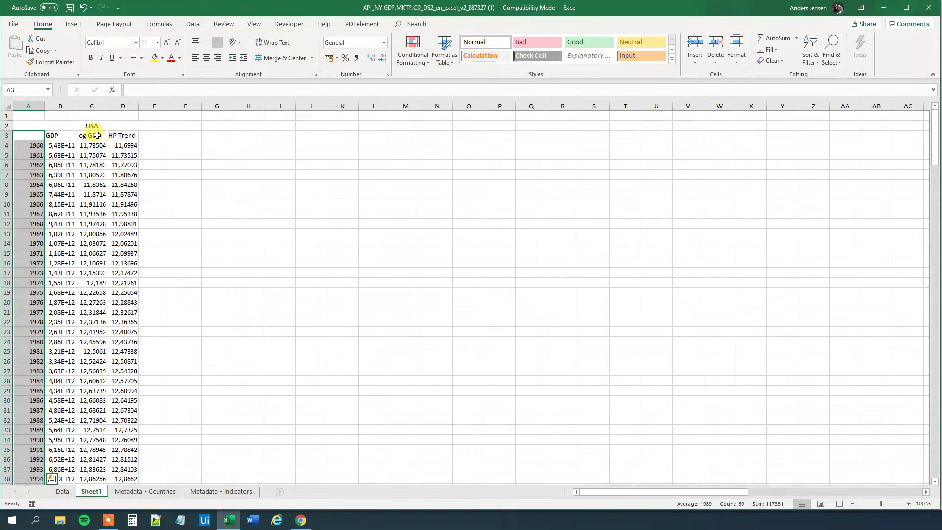
pyautogui.keyDown('ctrl'); pyautogui.click(97, 135); pyautogui.keyUp('ctrl')
pyautogui.hotkey('ctrl', 'shift', 'Down')
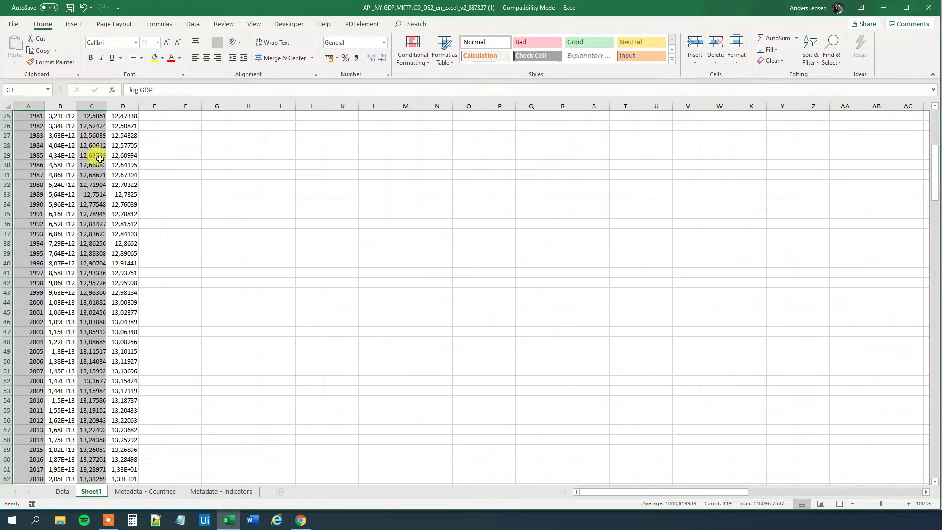
pyautogui.scroll(8, 141, 181)
pyautogui.scroll(1, 142, 182)
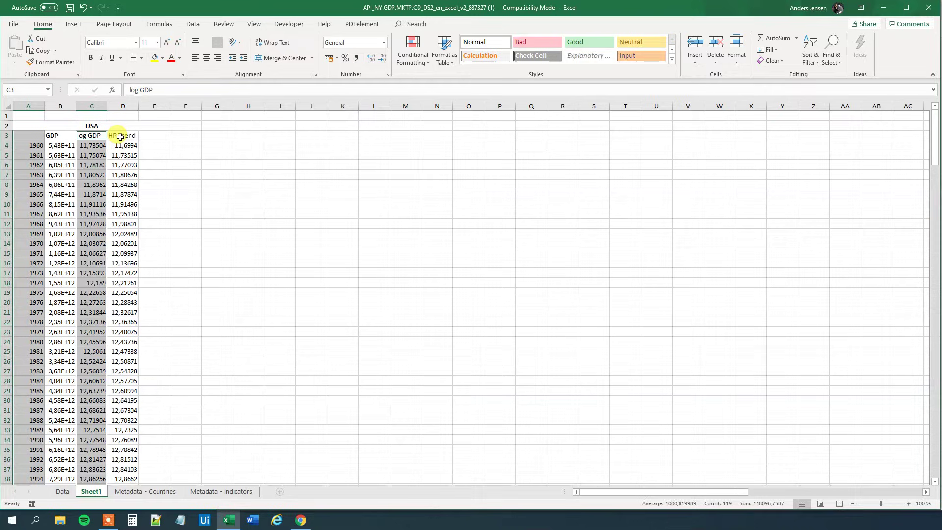
pyautogui.keyDown('ctrl'); pyautogui.click(121, 135); pyautogui.keyUp('ctrl')
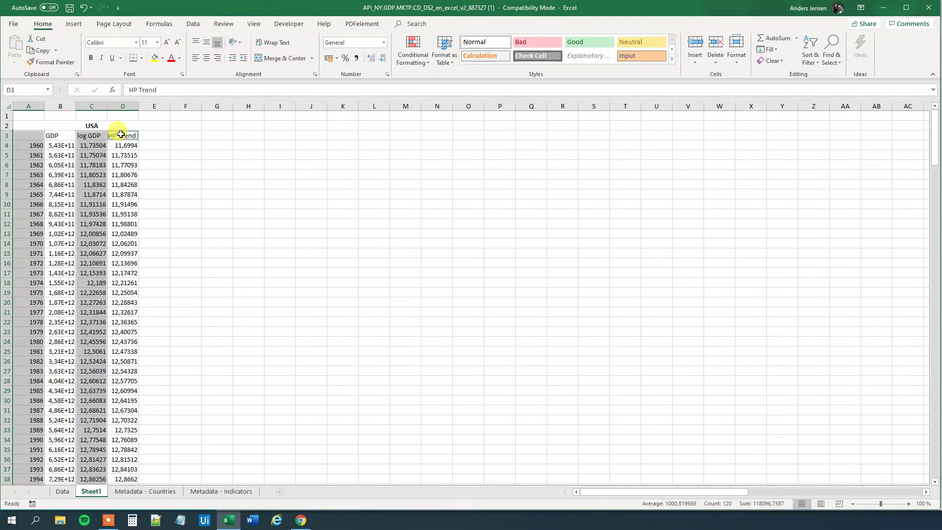
pyautogui.hotkey('ctrl', 'shift', 'Down')
pyautogui.scroll(8, 136, 134)
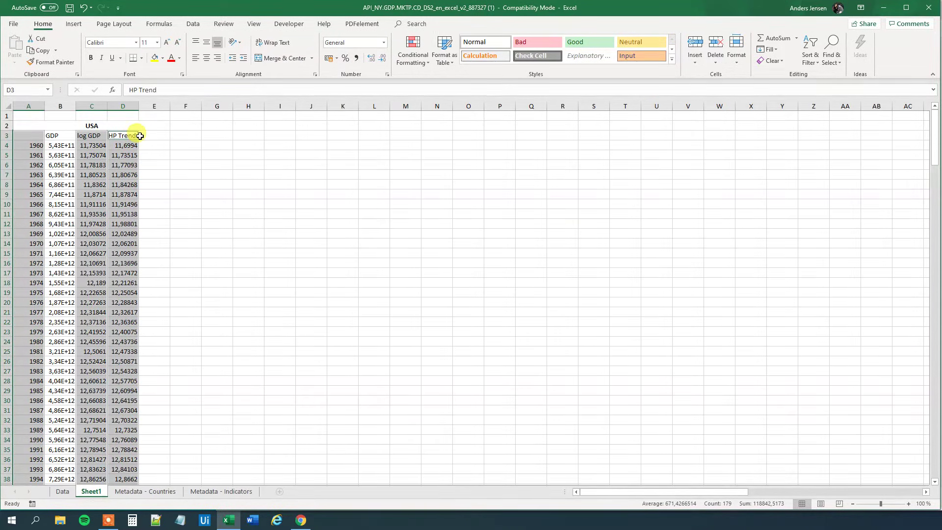
# - Insert a 2-D line chart of the selected columns and move it up beside the data
pyautogui.click(73, 24)
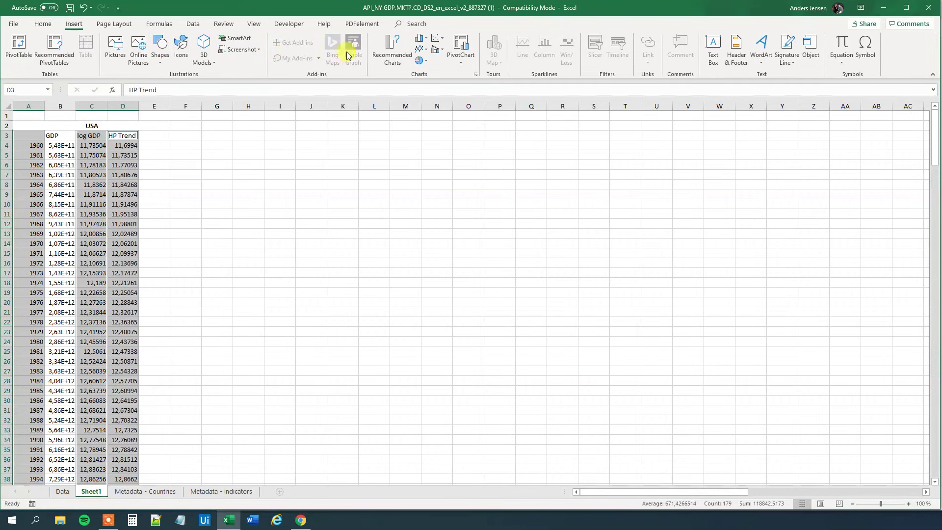
pyautogui.click(423, 51)
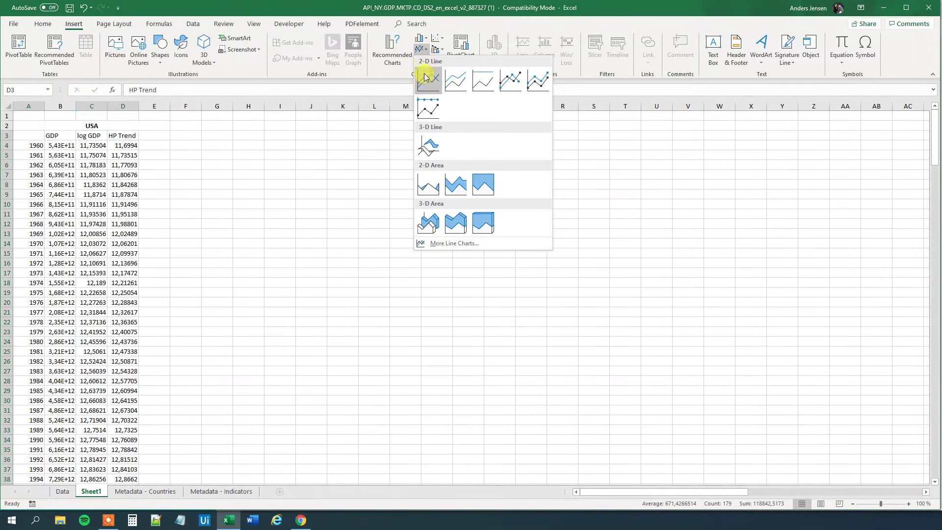
pyautogui.click(425, 83)
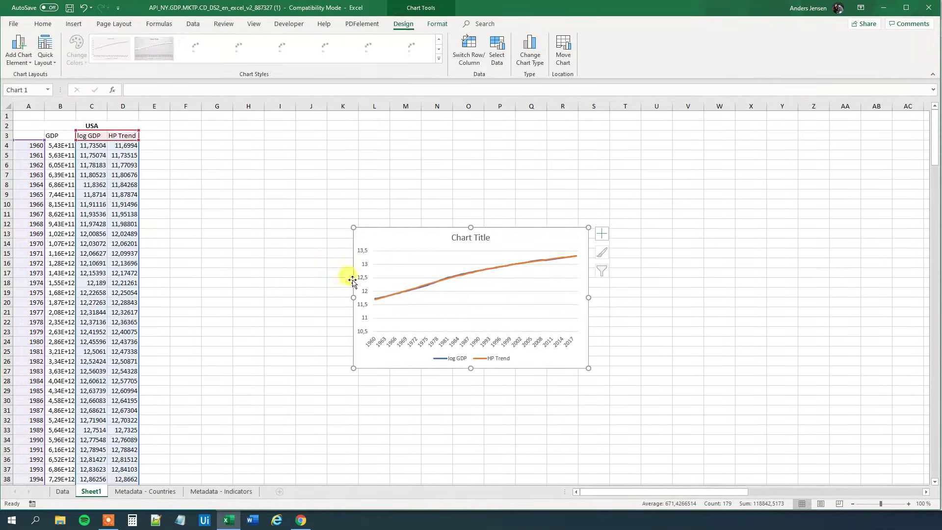
pyautogui.moveTo(403, 221); pyautogui.dragTo(438, 126)
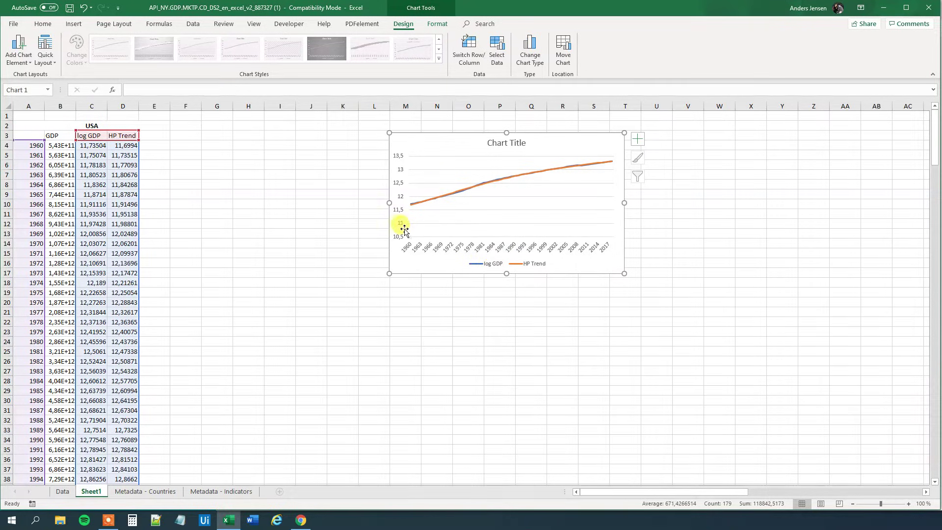
# - Set the chart's vertical axis minimum to 11,5 in Format Axis
pyautogui.click(397, 213)
pyautogui.rightClick(398, 213)
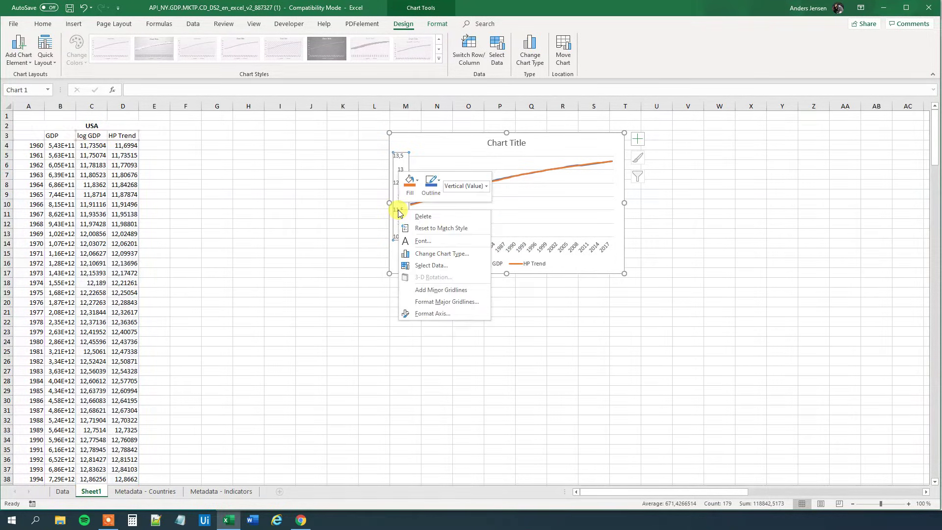
pyautogui.click(425, 315)
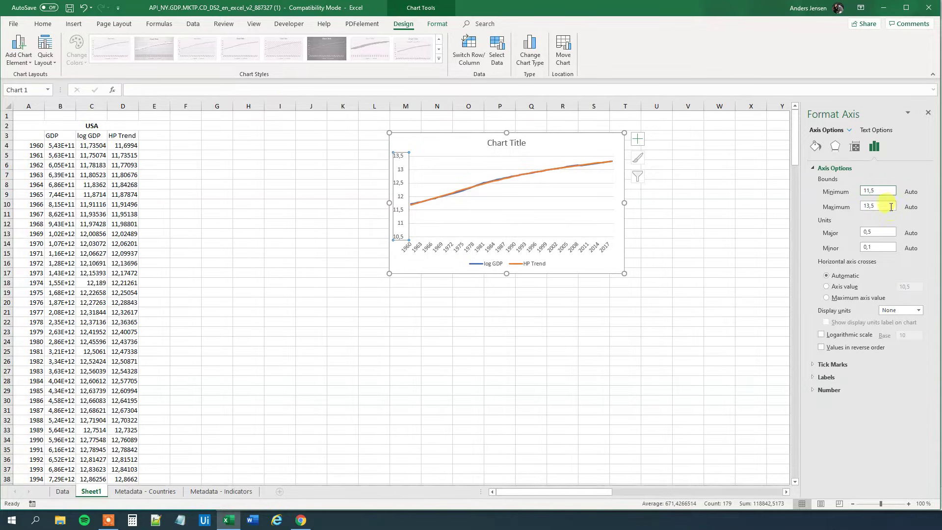
pyautogui.click(891, 207)
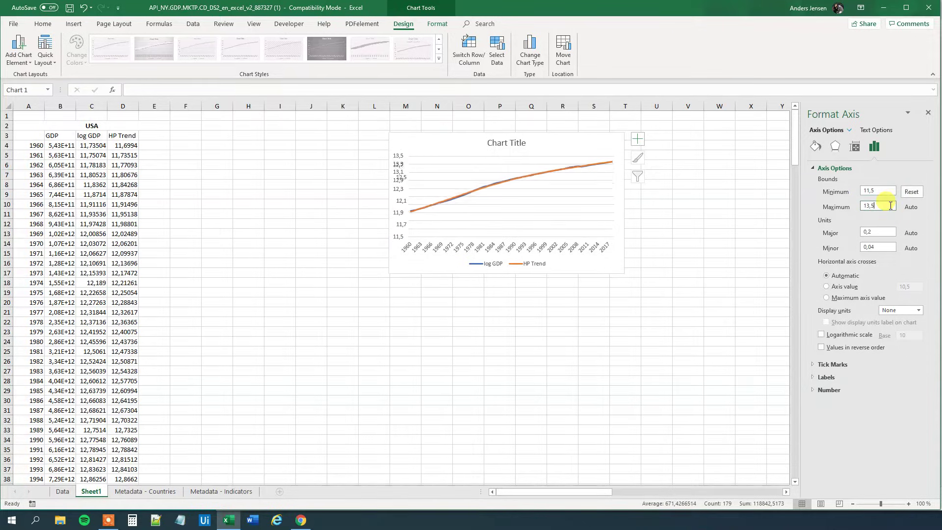
pyautogui.click(676, 234)
# - Enlarge the chart from its corner and move it right, away from the data
pyautogui.click(389, 273)
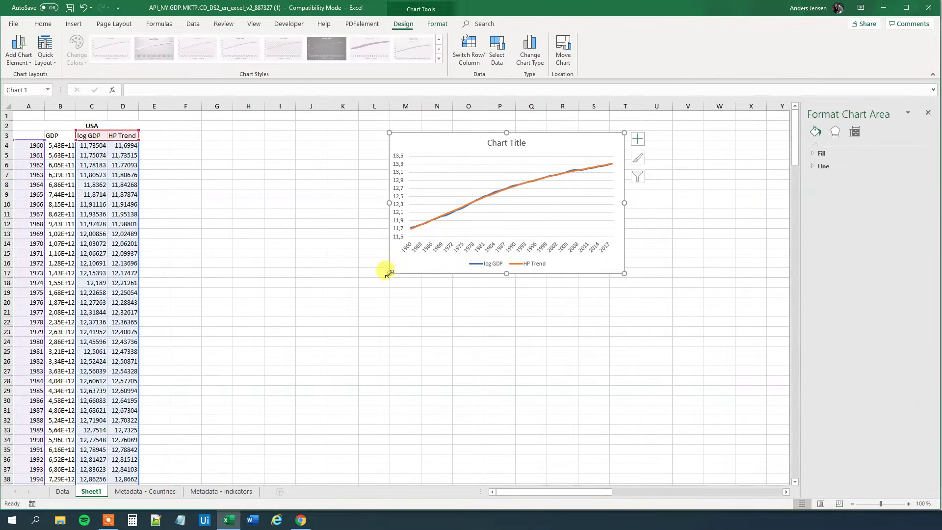
pyautogui.moveTo(388, 273); pyautogui.dragTo(277, 340)
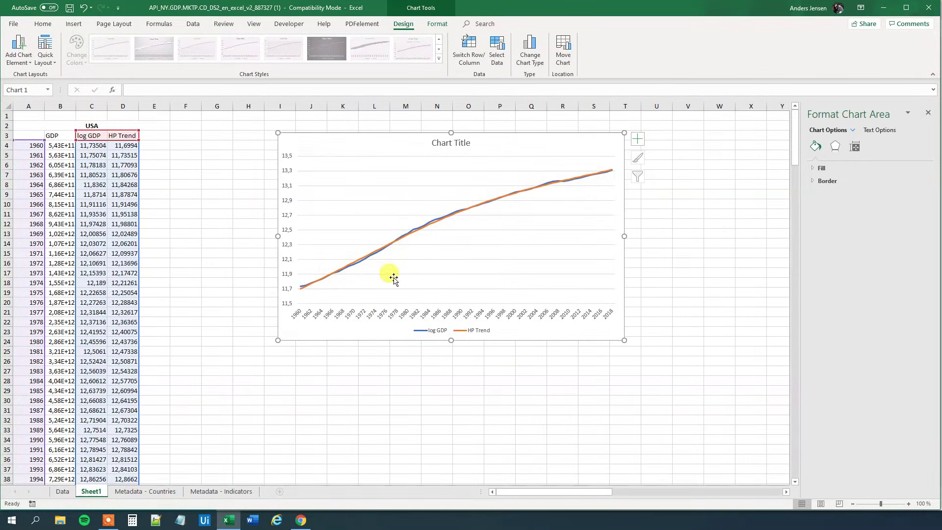
pyautogui.moveTo(409, 148); pyautogui.dragTo(500, 139)
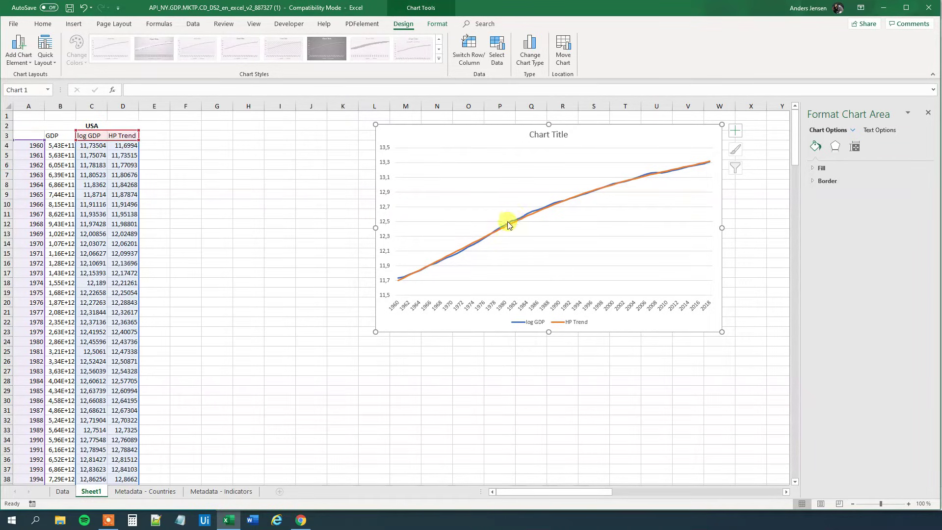
# - Head column E 'Cyclical' and enter =C4-D4 in E4
pyautogui.moveTo(513, 229)
pyautogui.click(164, 139)
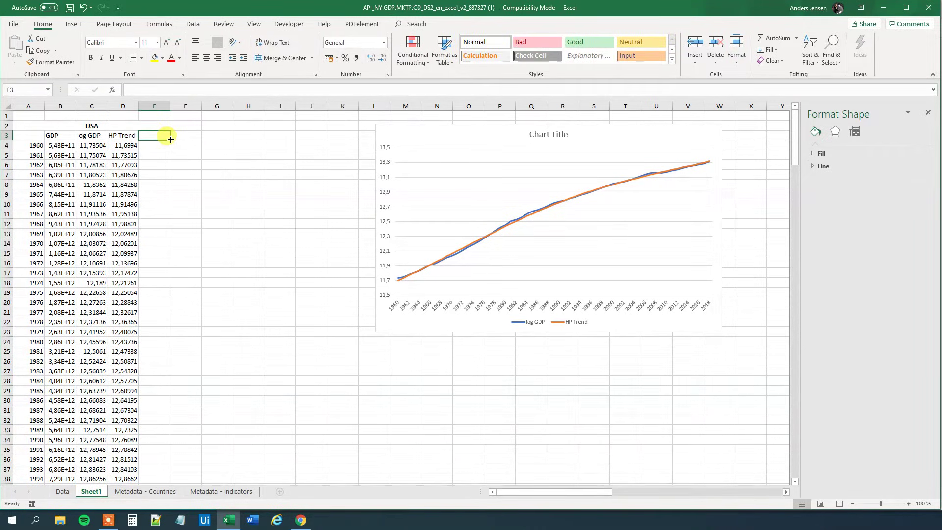
pyautogui.write('Cyclical')
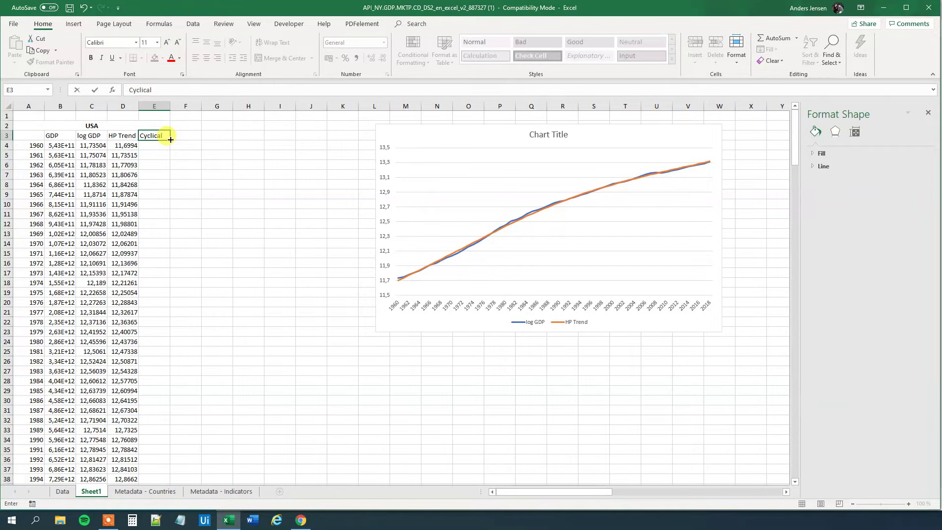
pyautogui.press('Return')
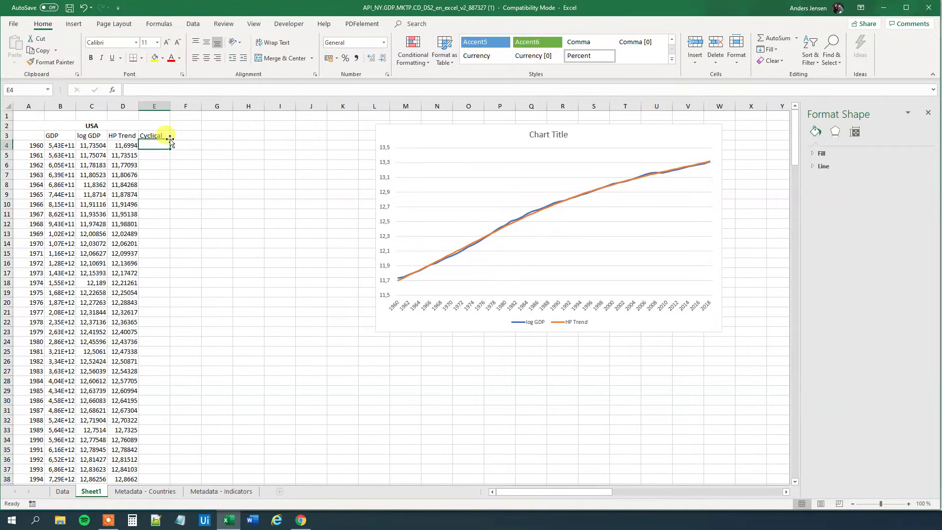
pyautogui.write('=')
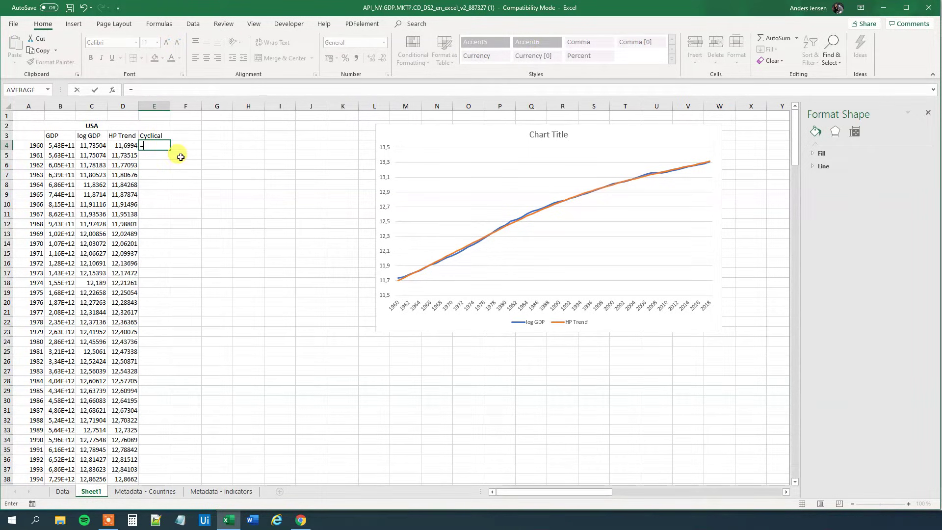
pyautogui.click(93, 147)
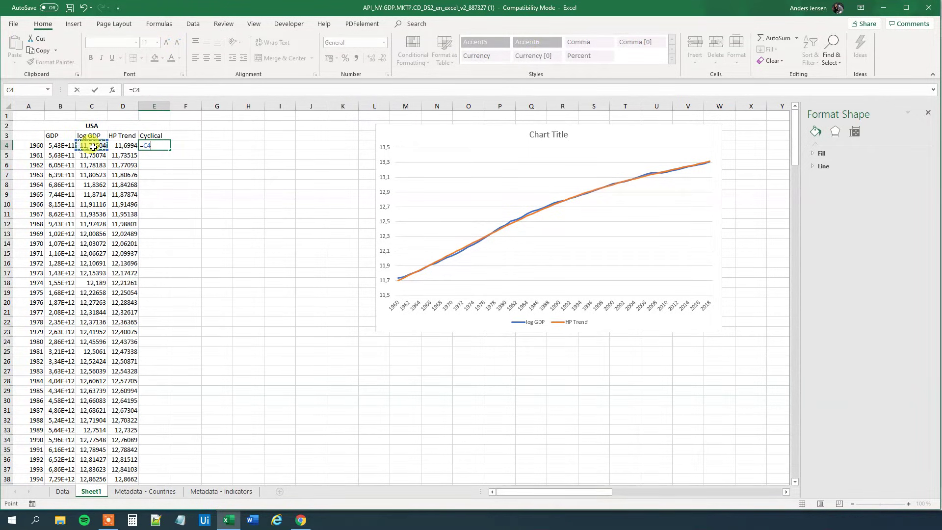
pyautogui.click(120, 147)
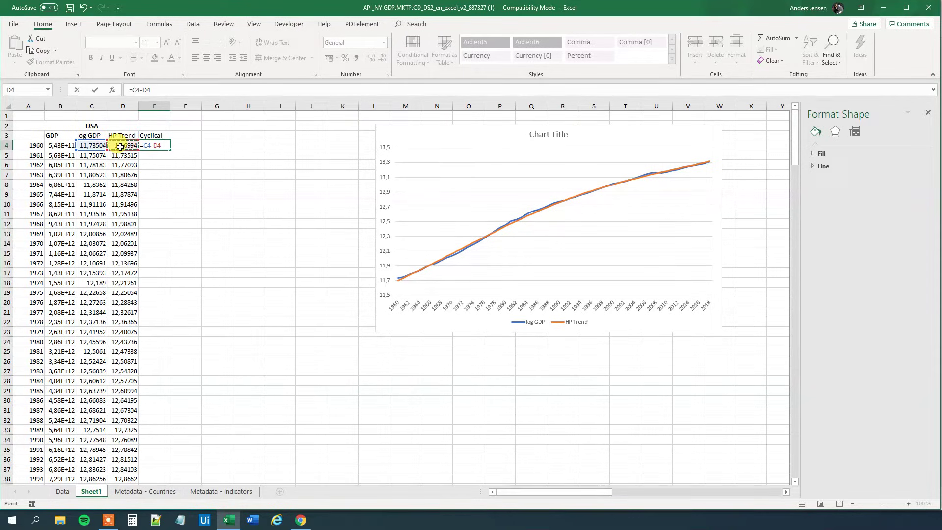
pyautogui.press('Return')
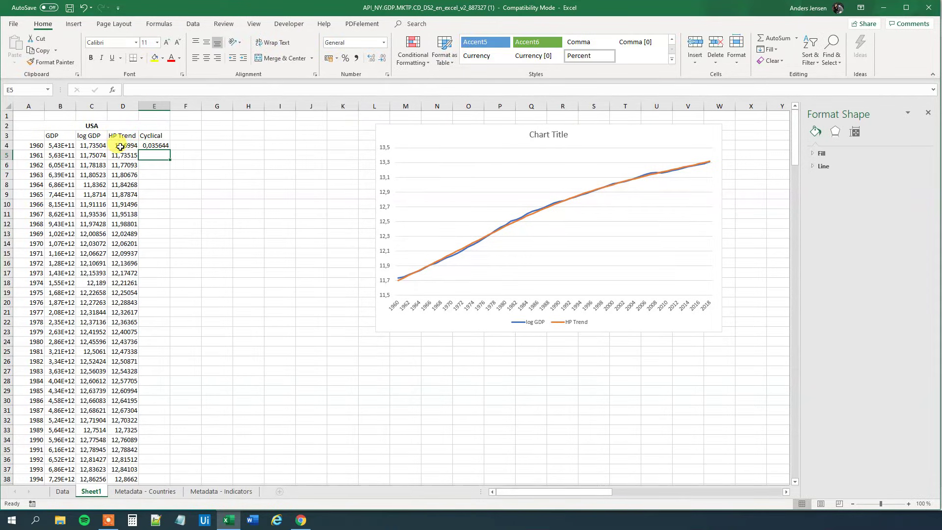
# - Show the cyclical value as a percentage with two decimals and fill it down to row 62
pyautogui.click(160, 145)
pyautogui.moveTo(170, 151); pyautogui.dragTo(180, 214)
pyautogui.scroll(6, 181, 211)
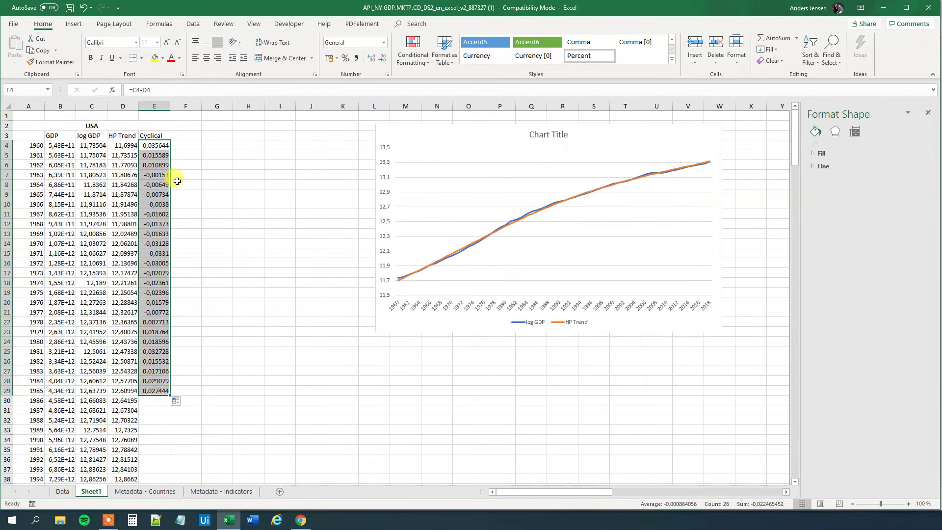
pyautogui.hotkey('ctrl', 'z')
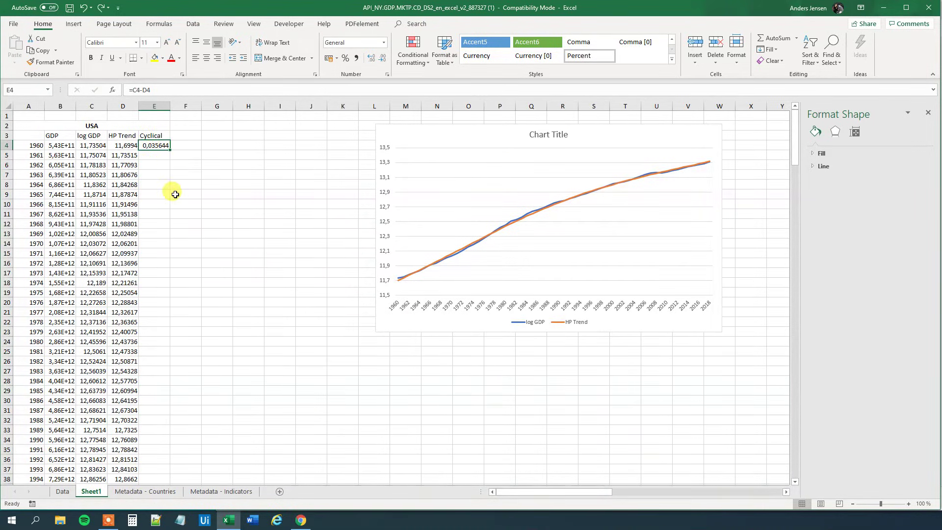
pyautogui.click(372, 62)
pyautogui.click(373, 62)
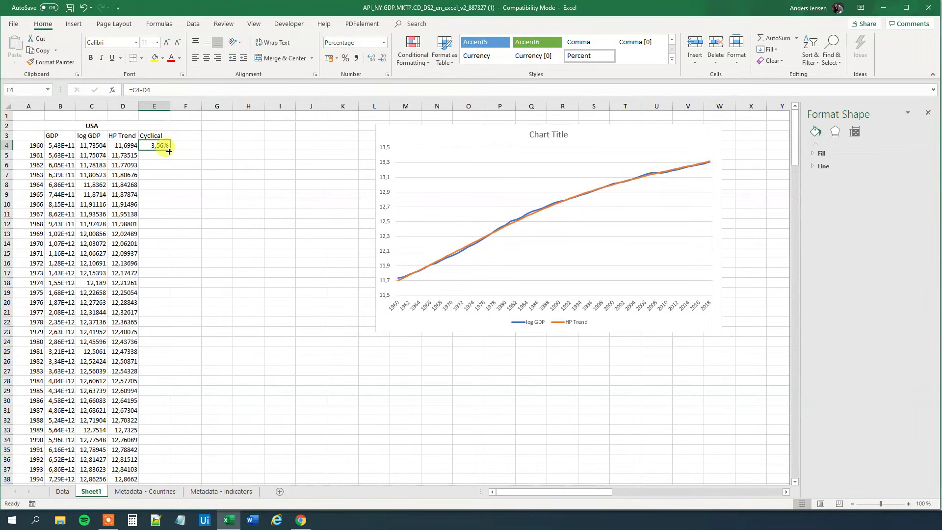
pyautogui.moveTo(169, 152); pyautogui.dragTo(162, 436)
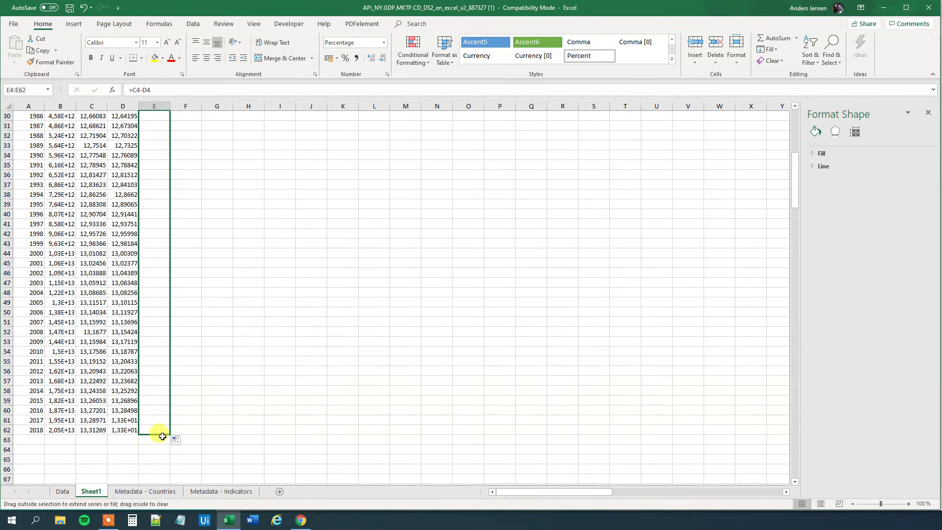
pyautogui.scroll(10, 181, 240)
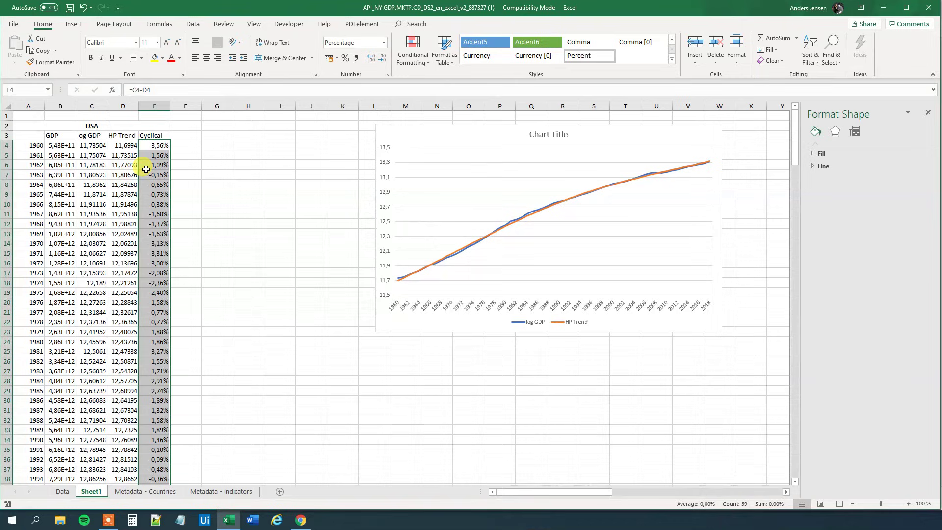
# - Select the Year column A3:A62 together with the Cyclical column E3:E62
pyautogui.click(25, 133)
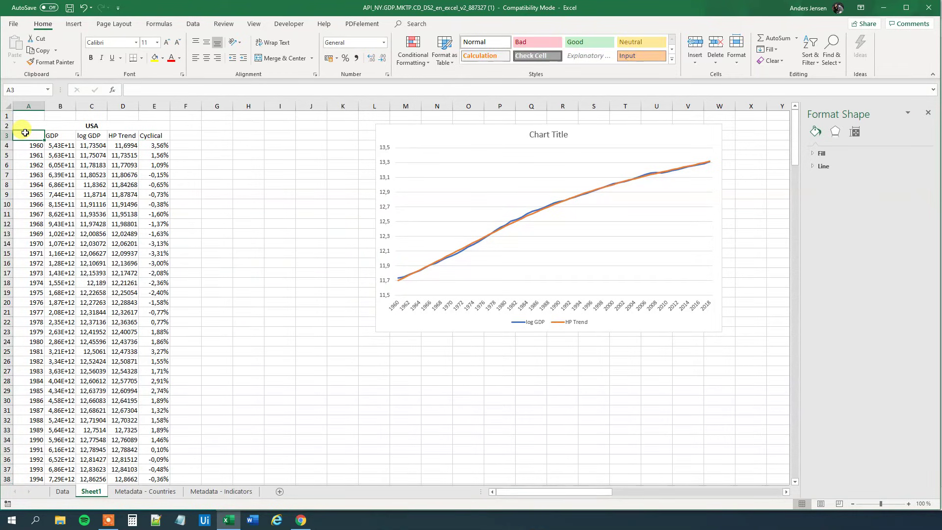
pyautogui.hotkey('ctrl', 'shift', 'Down')
pyautogui.hotkey('ctrl', 'shift', 'Down')
pyautogui.scroll(8, 162, 128)
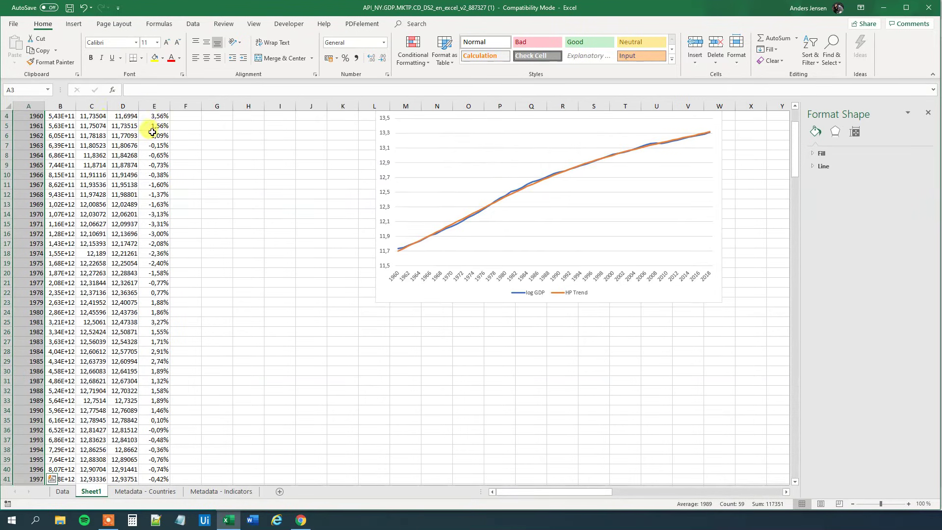
pyautogui.keyDown('ctrl'); pyautogui.click(165, 135); pyautogui.keyUp('ctrl')
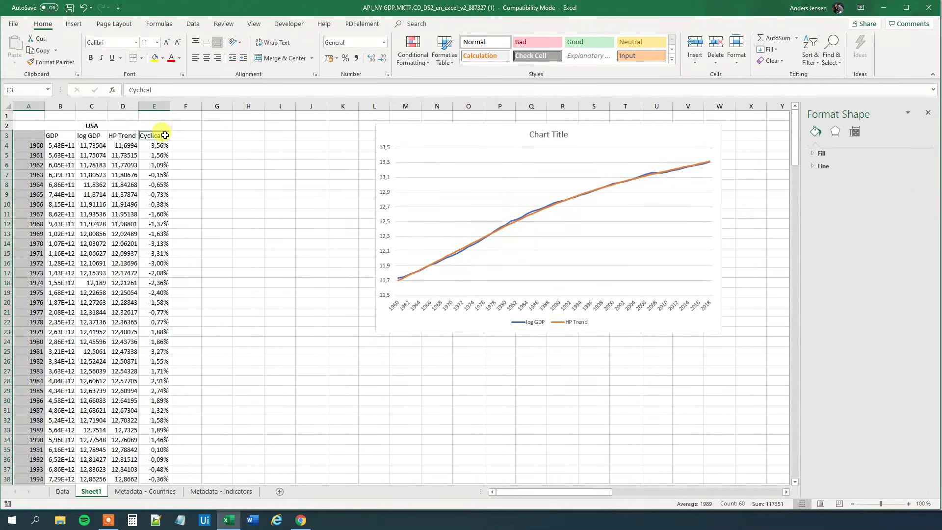
pyautogui.hotkey('ctrl', 'shift', 'Down')
pyautogui.scroll(8, 165, 135)
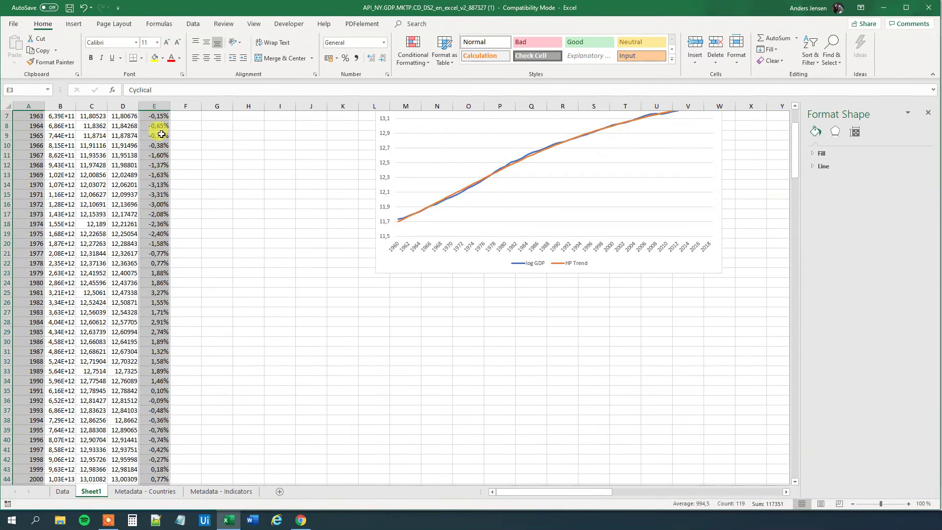
# - Insert a 2-D line chart of Cyclical by year and place it below the first chart
pyautogui.click(67, 25)
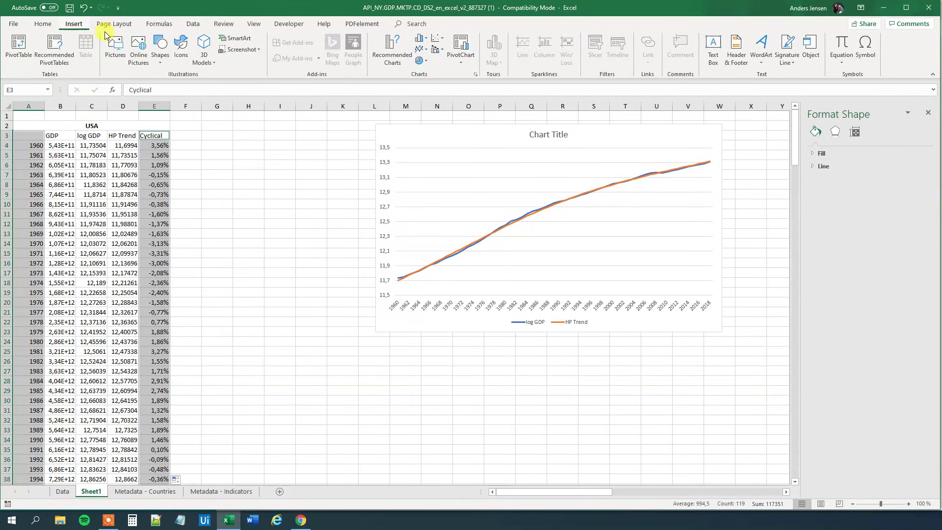
pyautogui.click(419, 50)
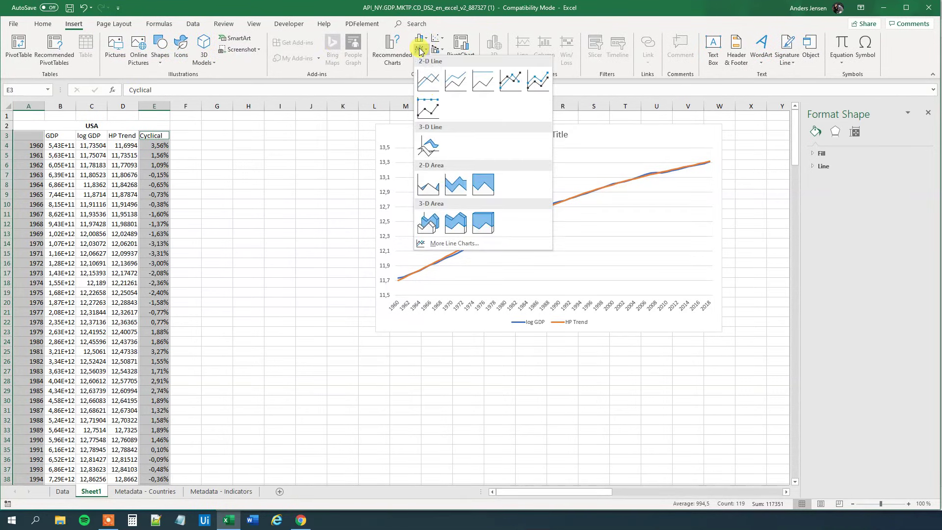
pyautogui.click(427, 81)
pyautogui.moveTo(356, 235); pyautogui.dragTo(463, 337)
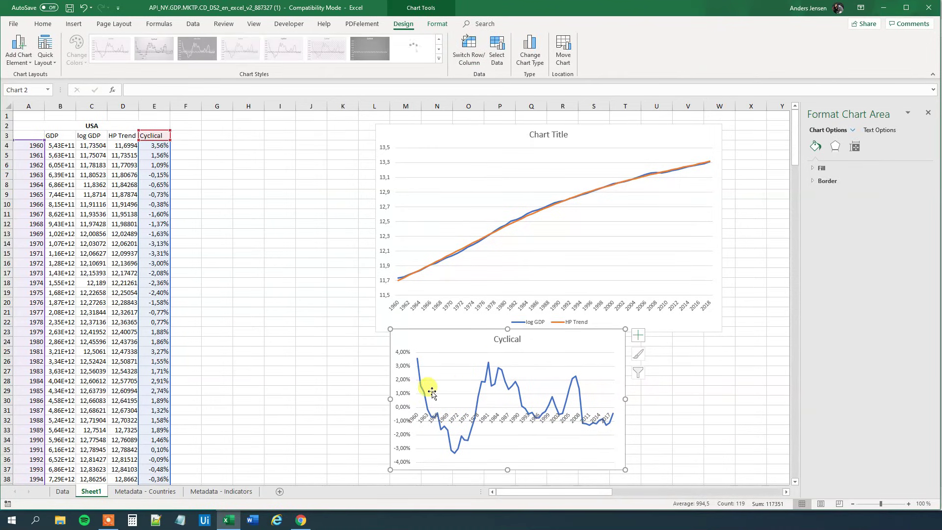